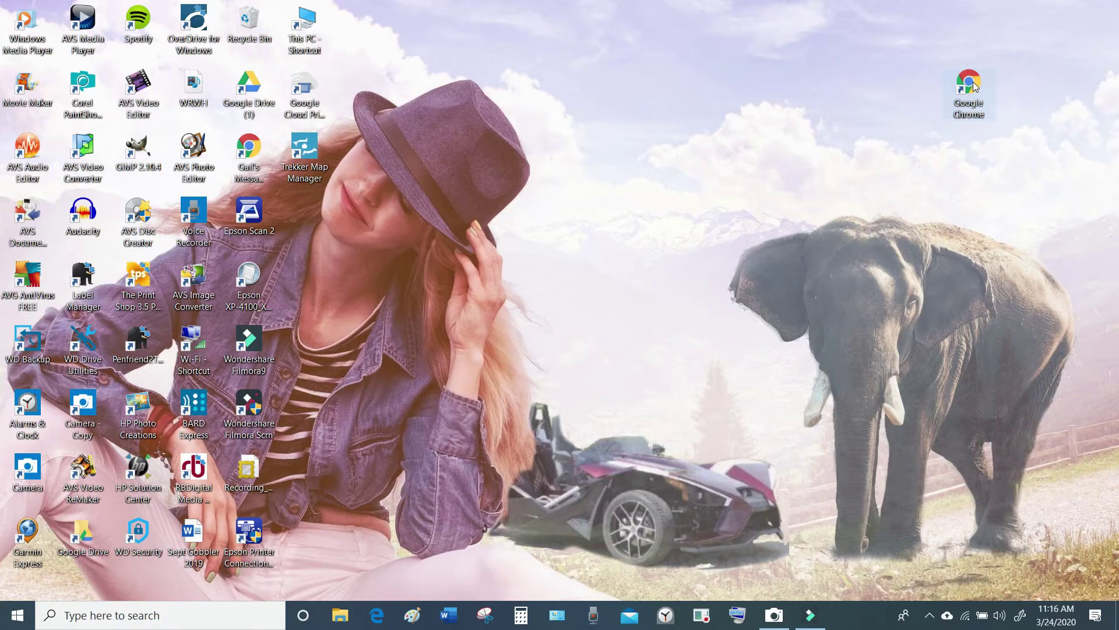
Open Google Chrome and load the Alachua County Library District website from its bookmark
{"action": "left_click", "coordinate": [975, 86]}
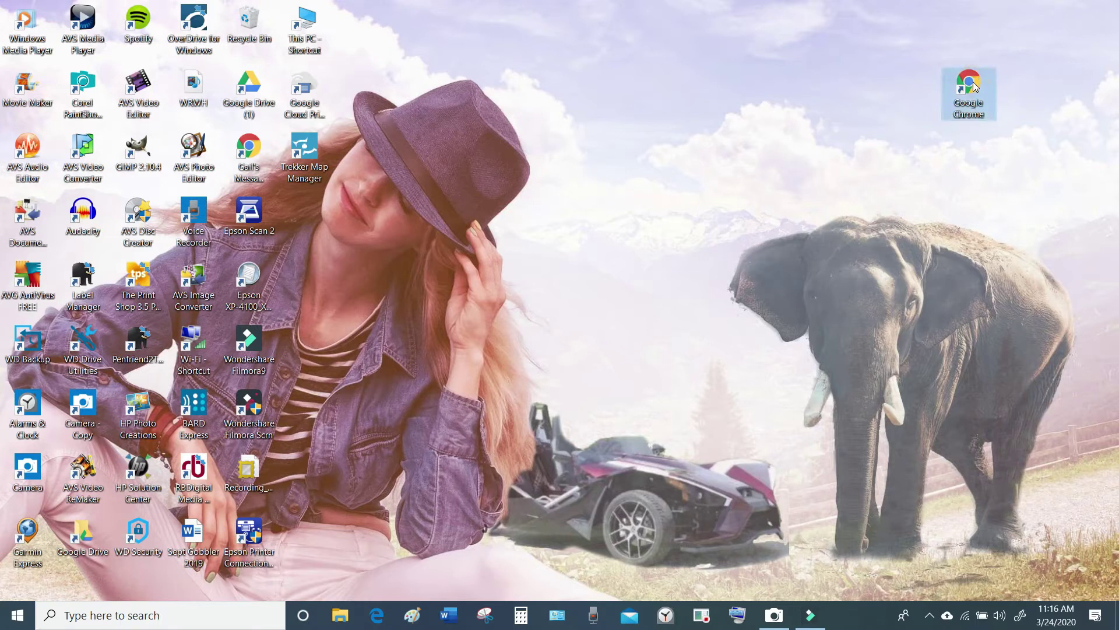
{"action": "double_click", "coordinate": [977, 121]}
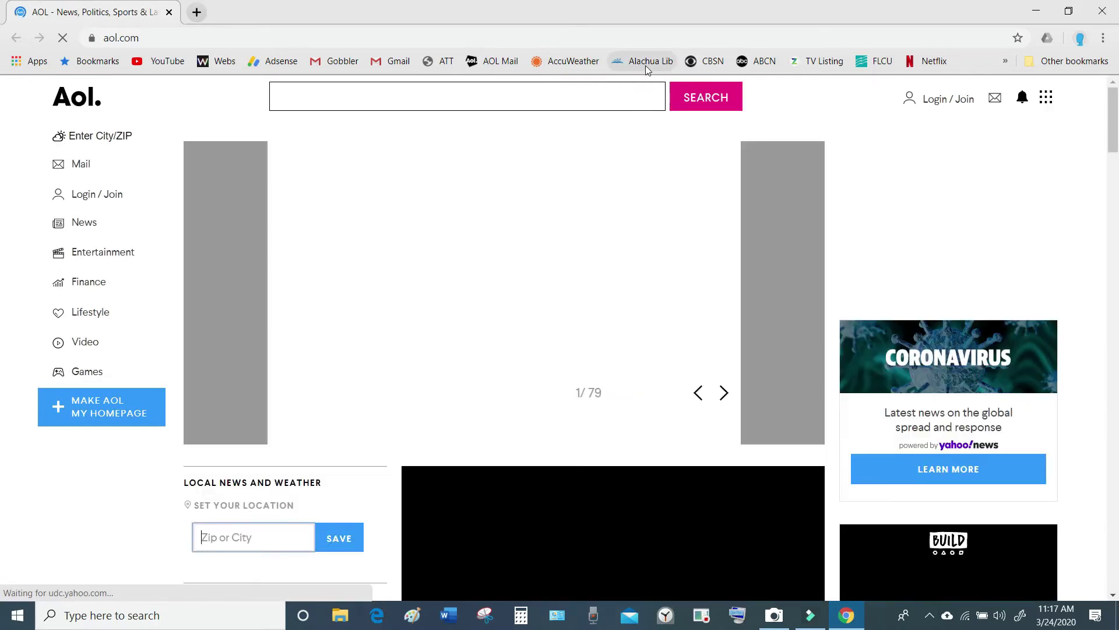
{"action": "left_click", "coordinate": [651, 66]}
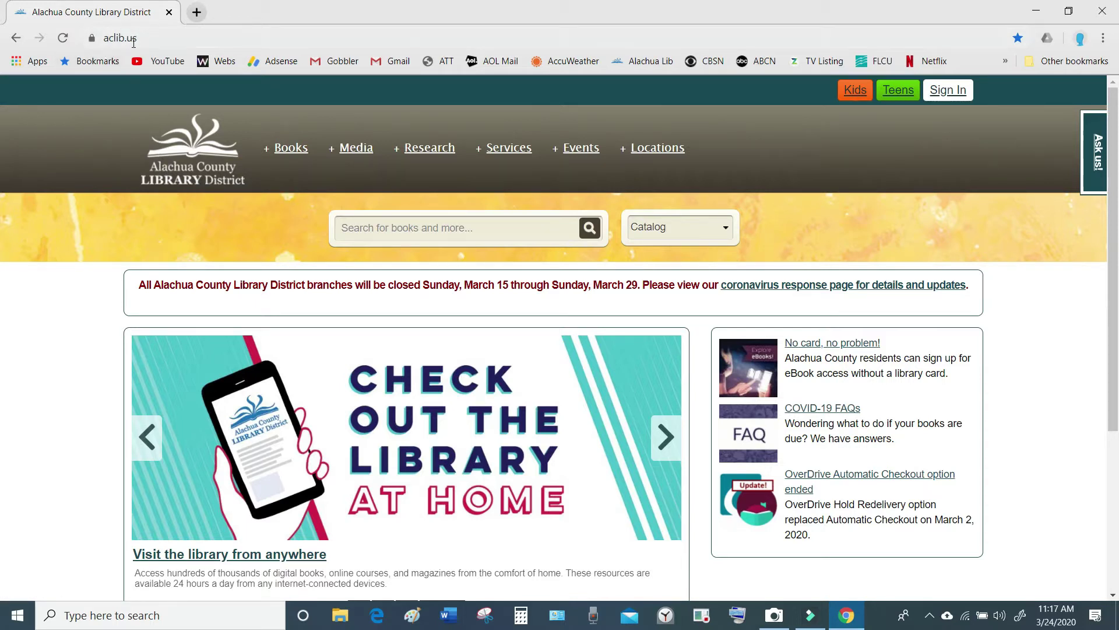
Go to the library's Media page and open the OverDrive "how to get started" help
{"action": "mouse_move", "coordinate": [347, 153]}
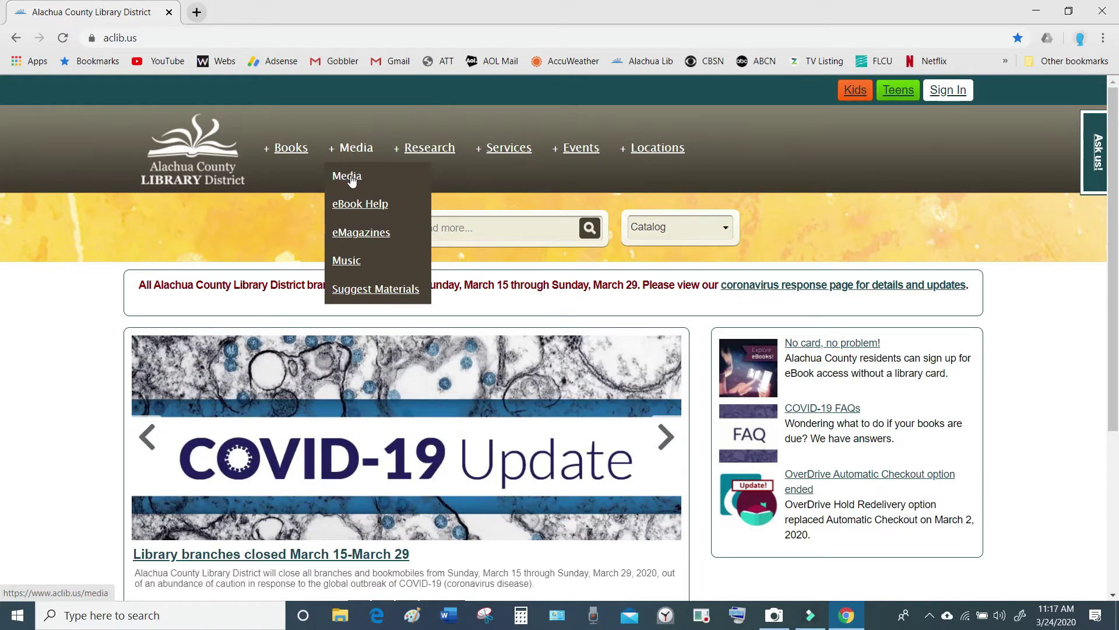
{"action": "left_click", "coordinate": [351, 179]}
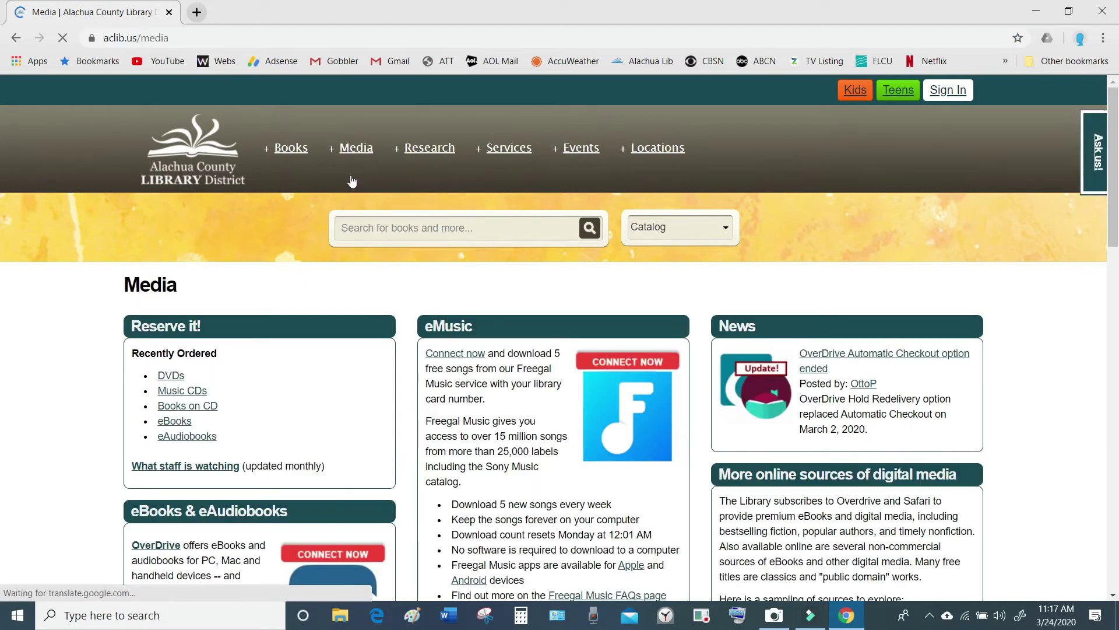
{"action": "scroll", "coordinate": [294, 279], "scroll_direction": "down", "scroll_amount": 1}
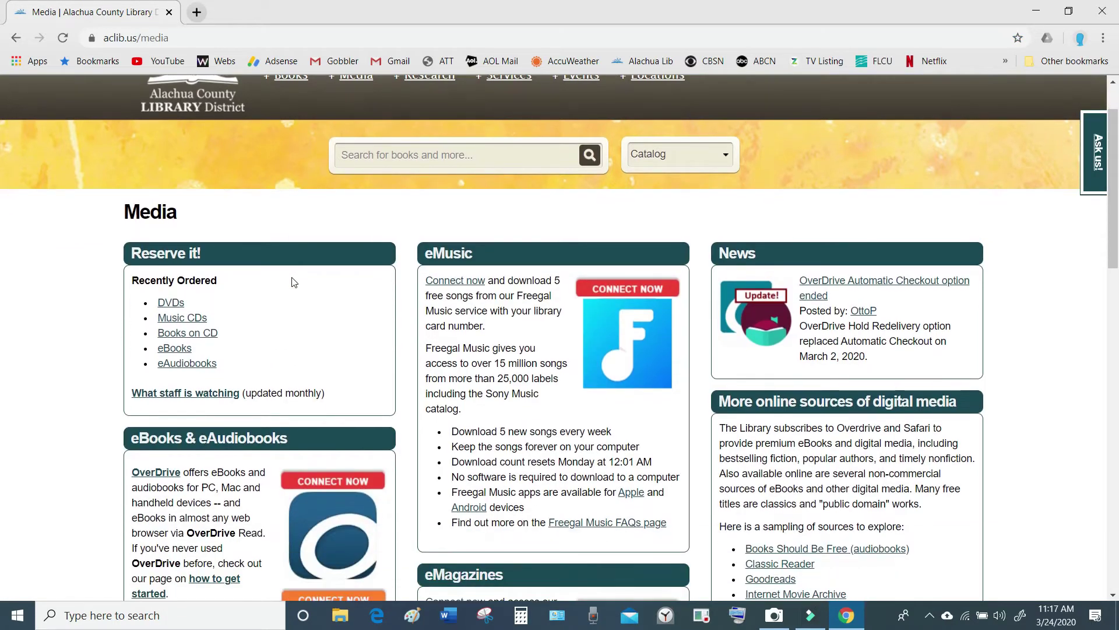
{"action": "scroll", "coordinate": [288, 279], "scroll_direction": "down", "scroll_amount": 2}
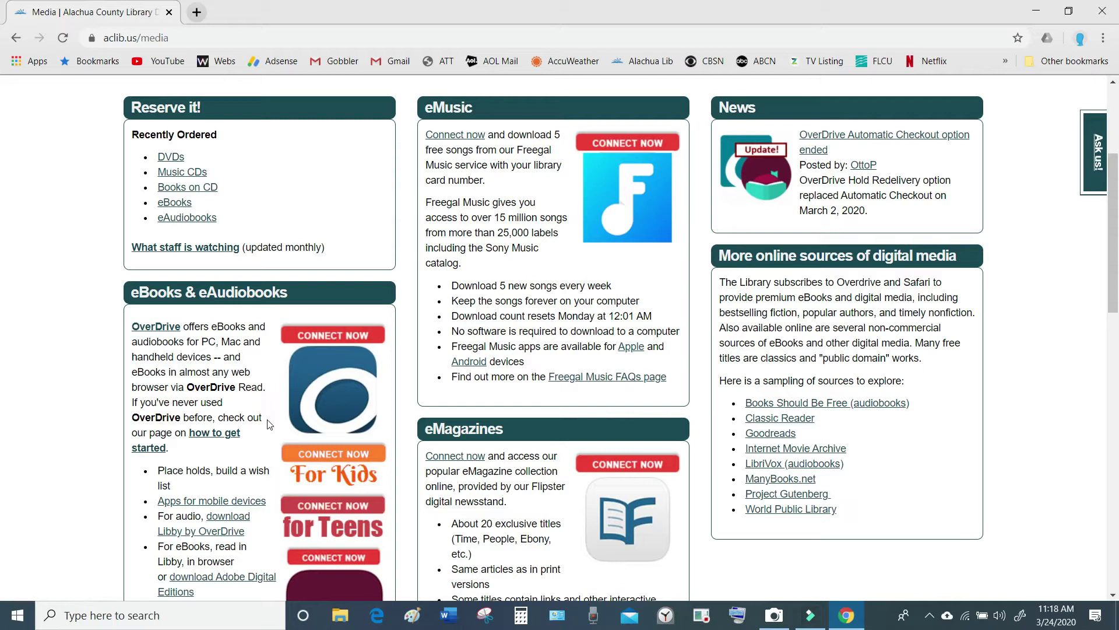
{"action": "left_click", "coordinate": [211, 436]}
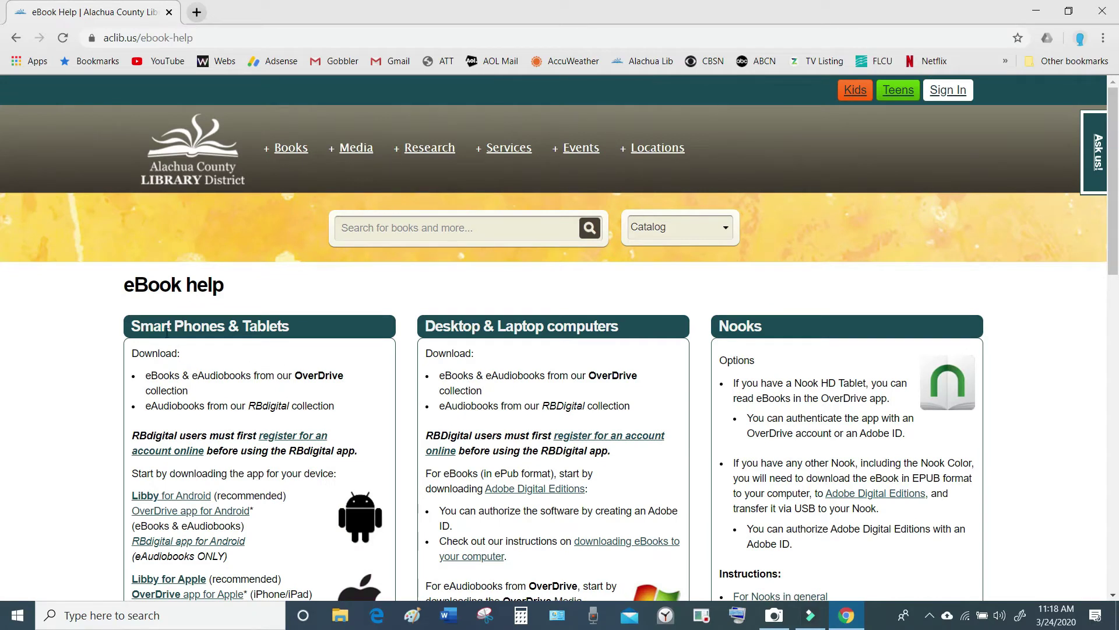
Find the Windows 8 / Windows 10 section of the eBook help and open its instructions for using OverDrive
{"action": "scroll", "coordinate": [189, 286], "scroll_direction": "down", "scroll_amount": 1}
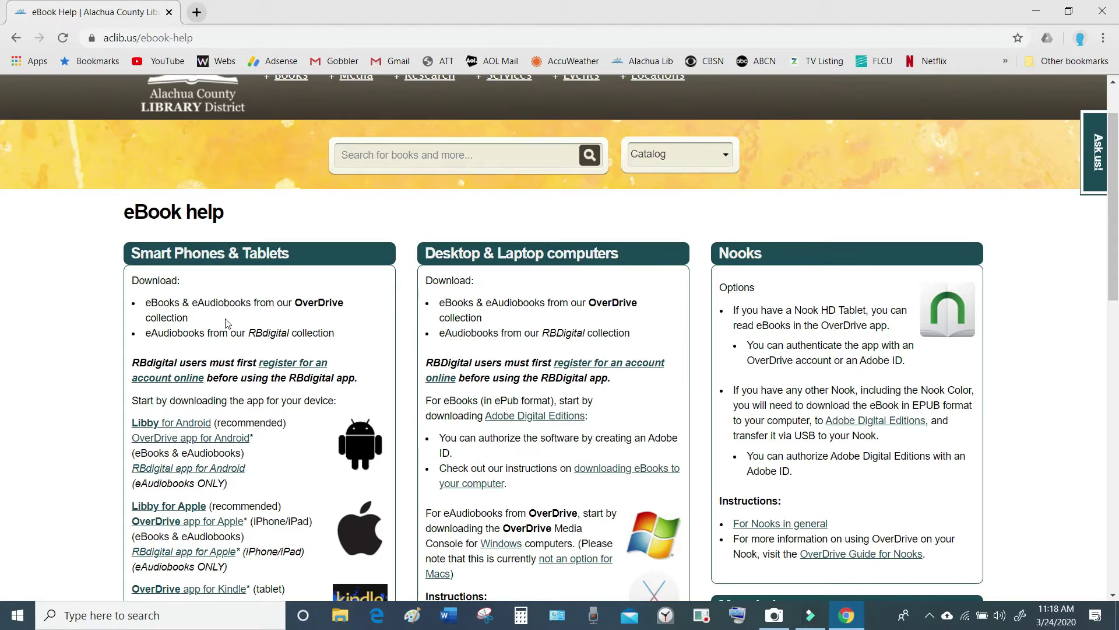
{"action": "scroll", "coordinate": [227, 327], "scroll_direction": "down", "scroll_amount": 4}
{"action": "scroll", "coordinate": [242, 319], "scroll_direction": "down", "scroll_amount": 4}
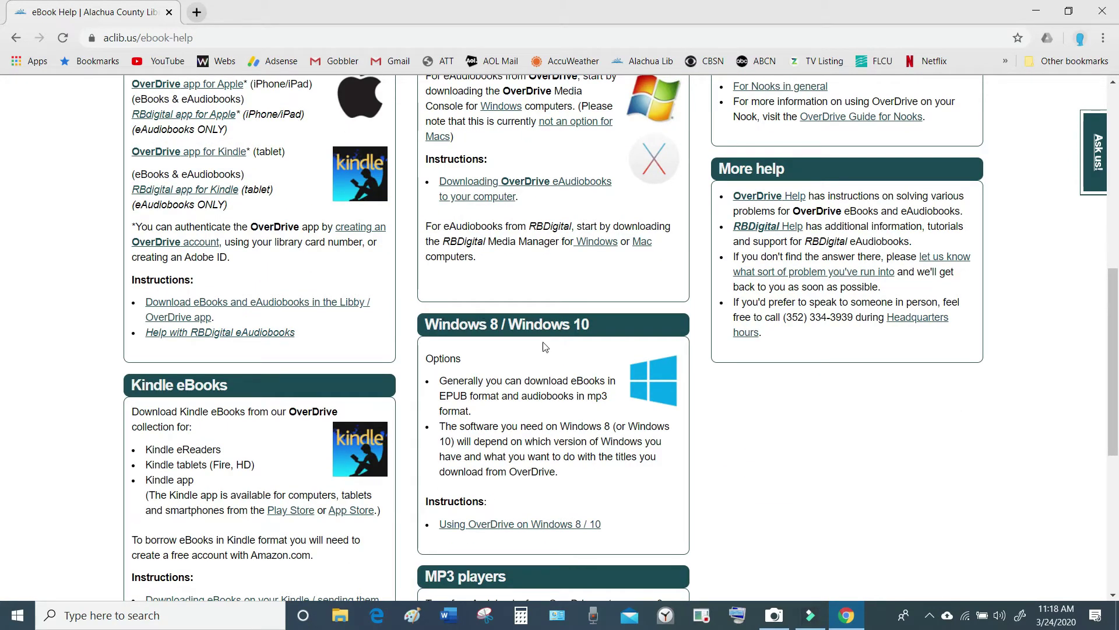
{"action": "scroll", "coordinate": [543, 347], "scroll_direction": "down", "scroll_amount": 1}
{"action": "scroll", "coordinate": [574, 369], "scroll_direction": "down", "scroll_amount": 1}
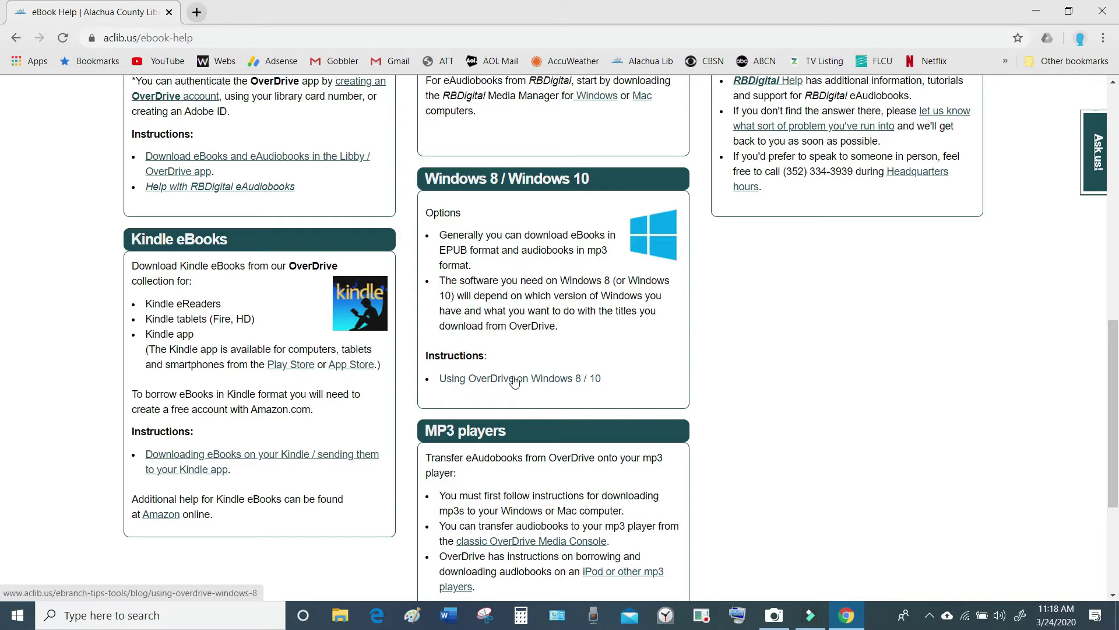
{"action": "left_click", "coordinate": [547, 381]}
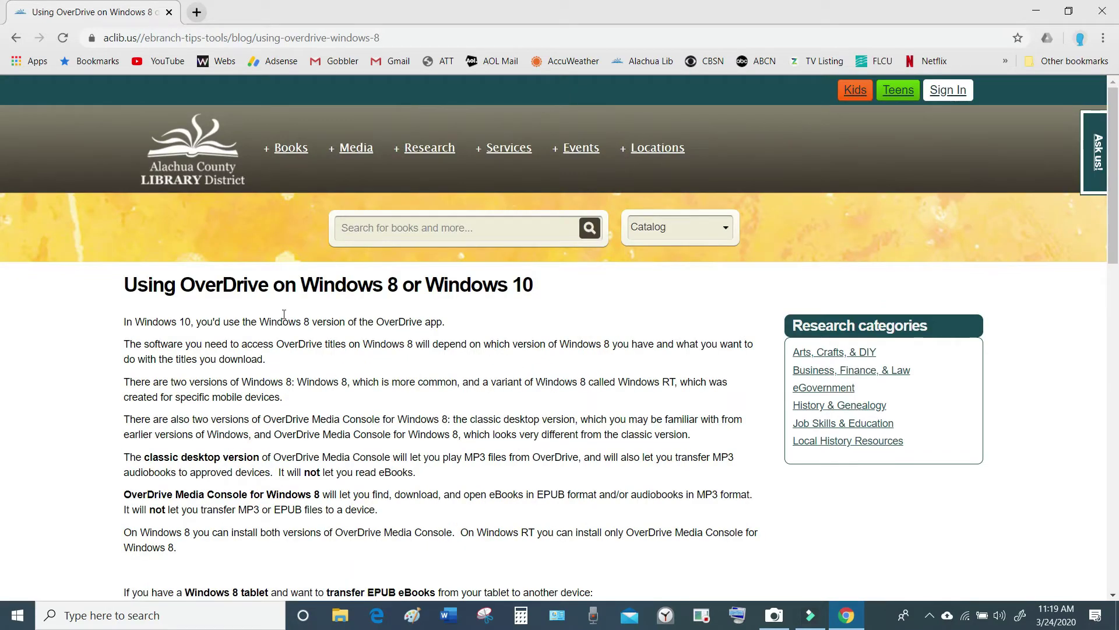
Review the OverDrive instructions for Windows and open the app.overdrive.com link for downloading MP3 audiobooks to transfer
{"action": "scroll", "coordinate": [298, 308], "scroll_direction": "down", "scroll_amount": 1}
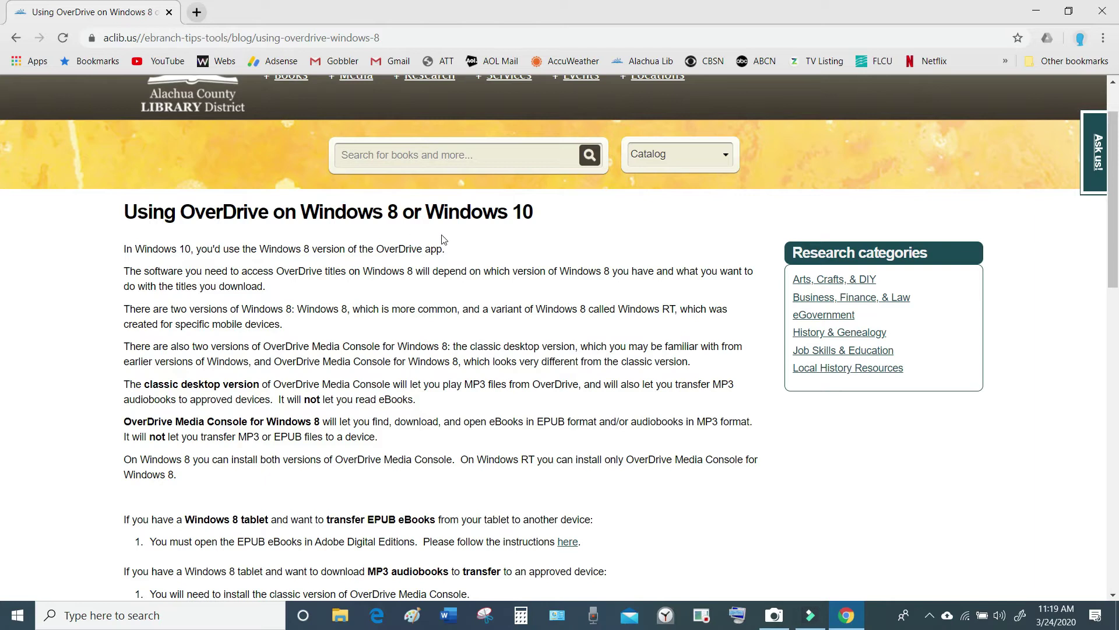
{"action": "scroll", "coordinate": [443, 236], "scroll_direction": "down", "scroll_amount": 1}
{"action": "scroll", "coordinate": [442, 235], "scroll_direction": "down", "scroll_amount": 1}
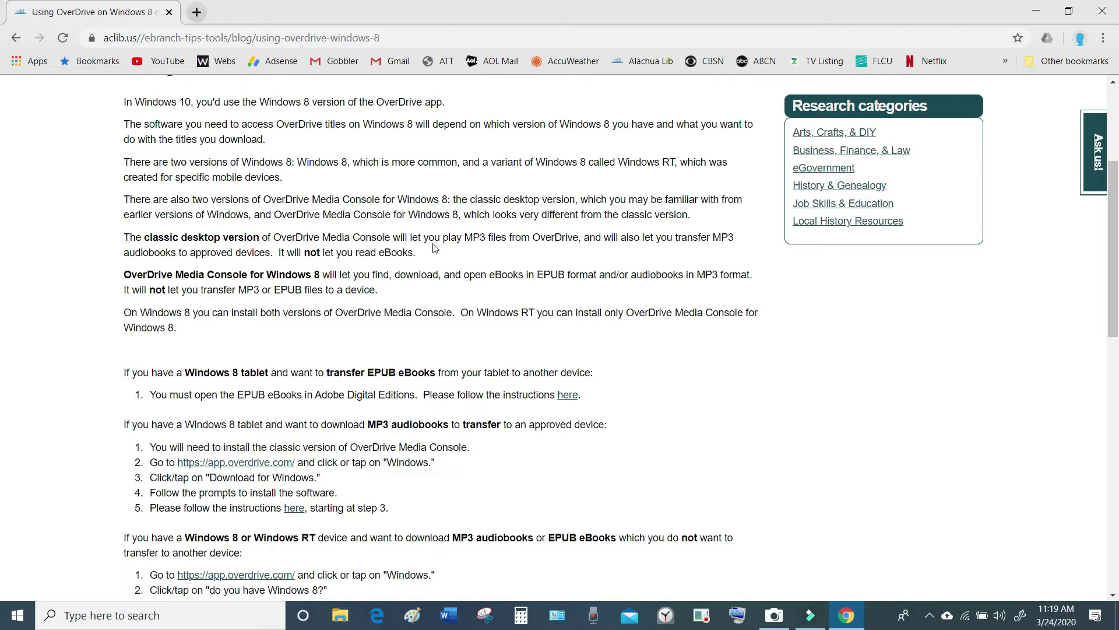
{"action": "scroll", "coordinate": [443, 236], "scroll_direction": "down", "scroll_amount": 1}
{"action": "scroll", "coordinate": [402, 275], "scroll_direction": "down", "scroll_amount": 1}
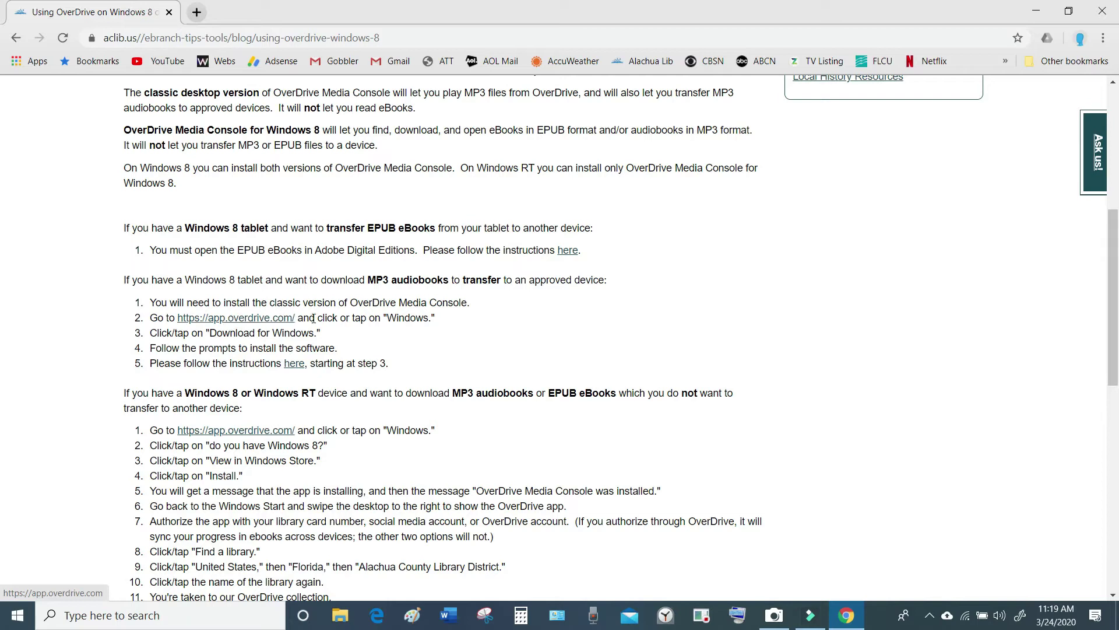
{"action": "left_click", "coordinate": [257, 318]}
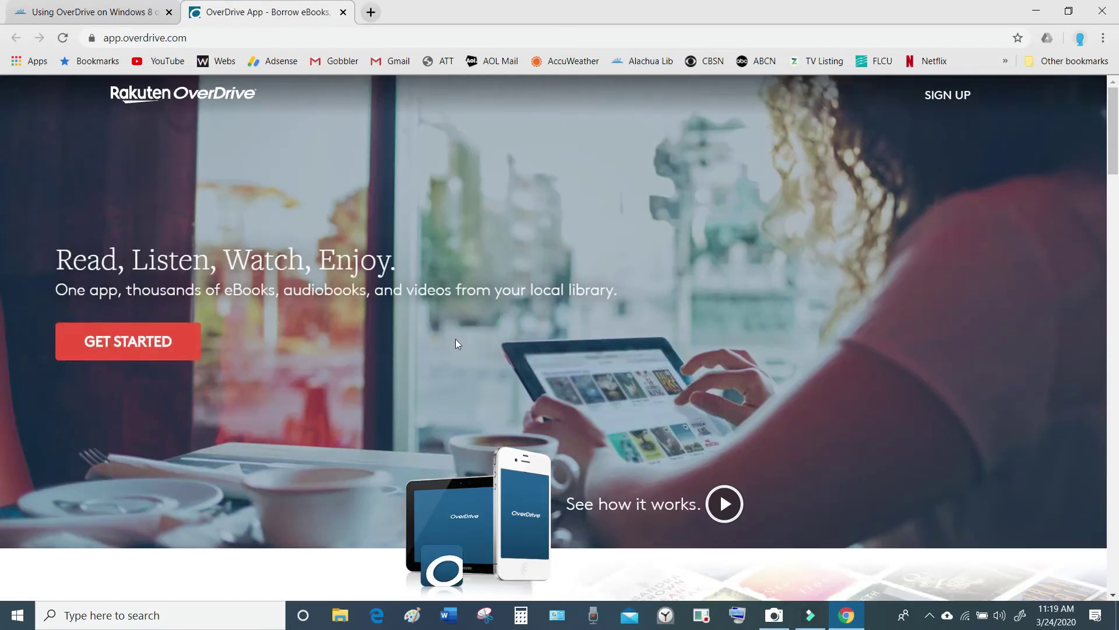
Find the app downloads on the OverDrive page and start the Windows Desktop download
{"action": "scroll", "coordinate": [457, 341], "scroll_direction": "down", "scroll_amount": 10}
{"action": "scroll", "coordinate": [463, 336], "scroll_direction": "down", "scroll_amount": 12}
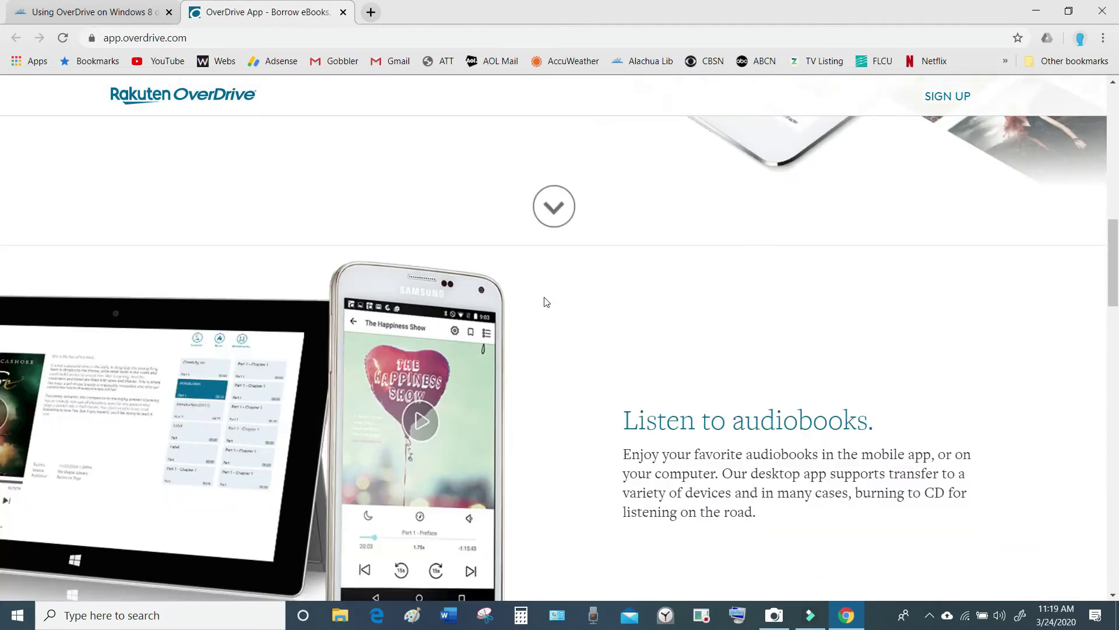
{"action": "scroll", "coordinate": [612, 286], "scroll_direction": "down", "scroll_amount": 10}
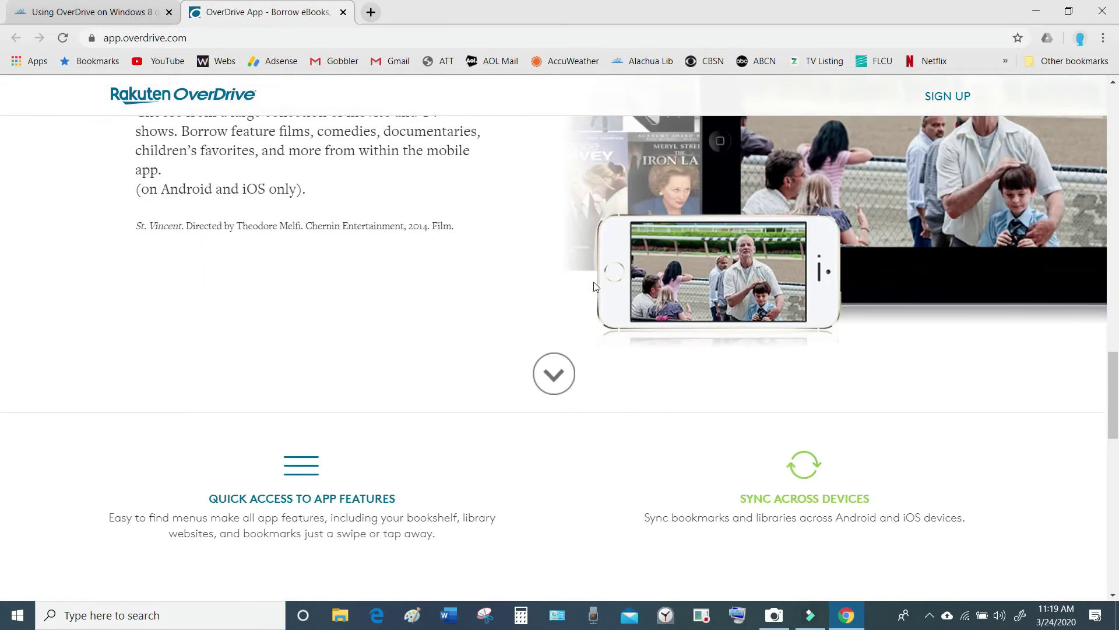
{"action": "scroll", "coordinate": [609, 287], "scroll_direction": "down", "scroll_amount": 4}
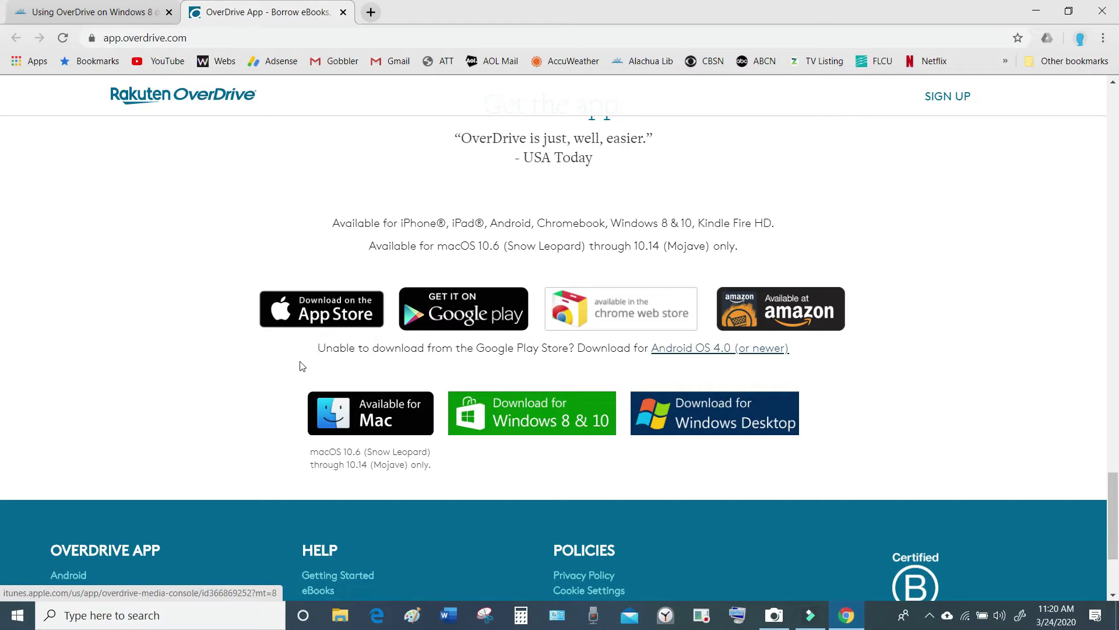
{"action": "left_click", "coordinate": [722, 412]}
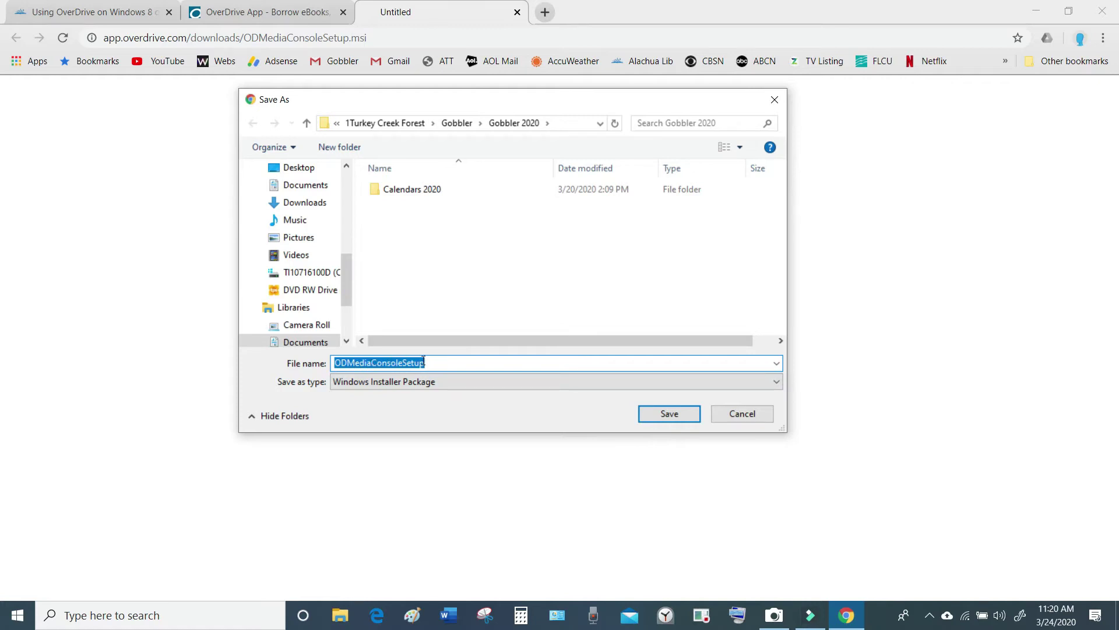
Try to save the ODMediaConsoleSetup installer in the Downloads folder, declining to replace the existing copy
{"action": "left_click", "coordinate": [297, 207]}
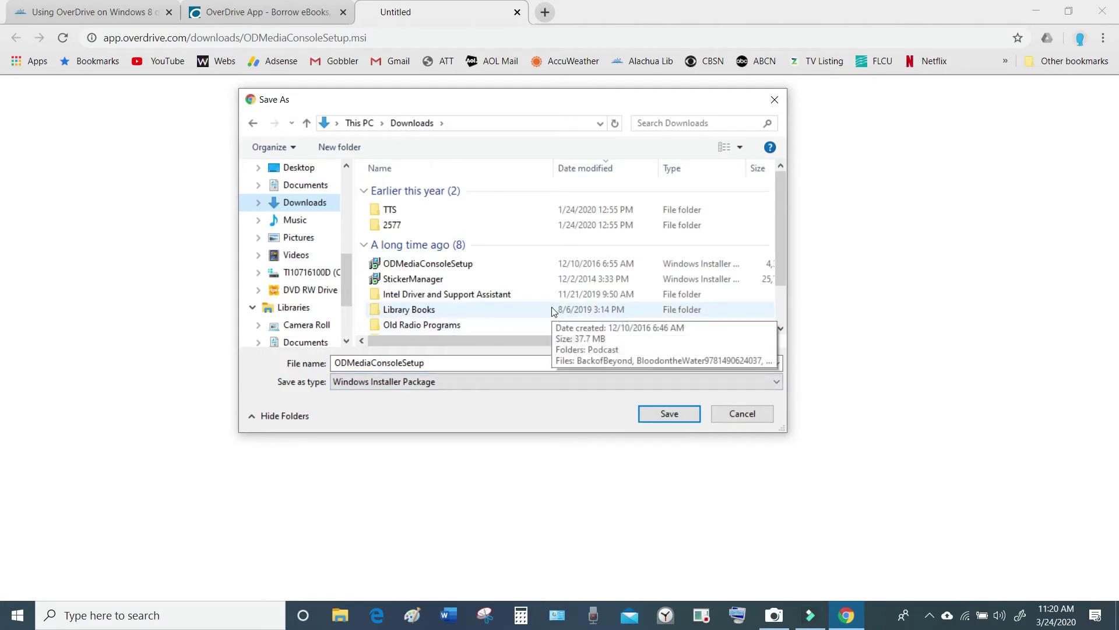
{"action": "left_click", "coordinate": [677, 413]}
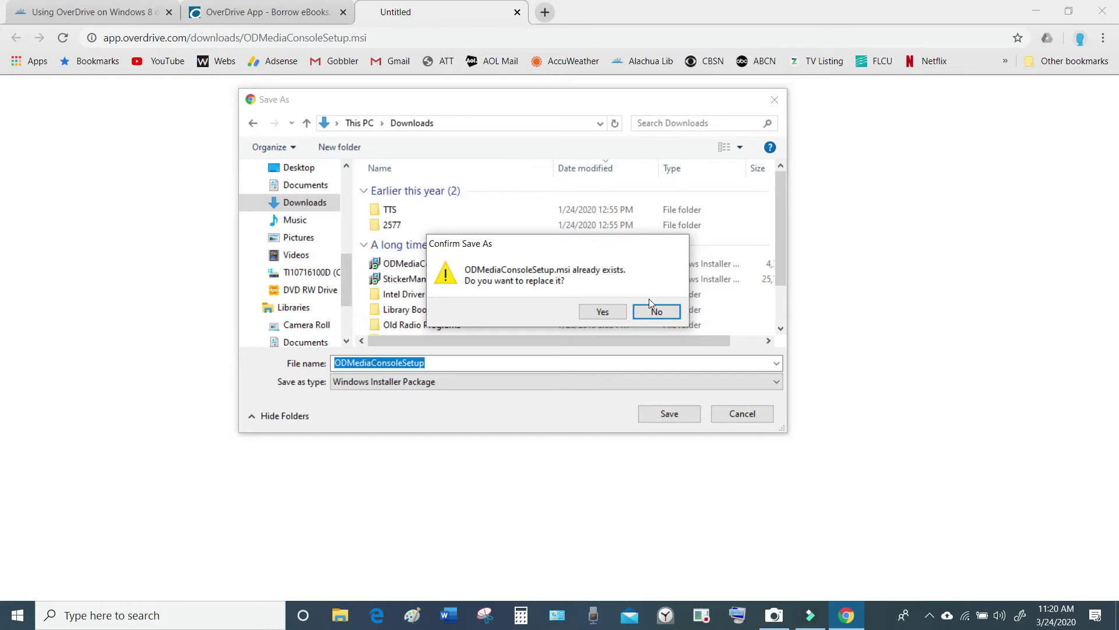
{"action": "left_click", "coordinate": [659, 311]}
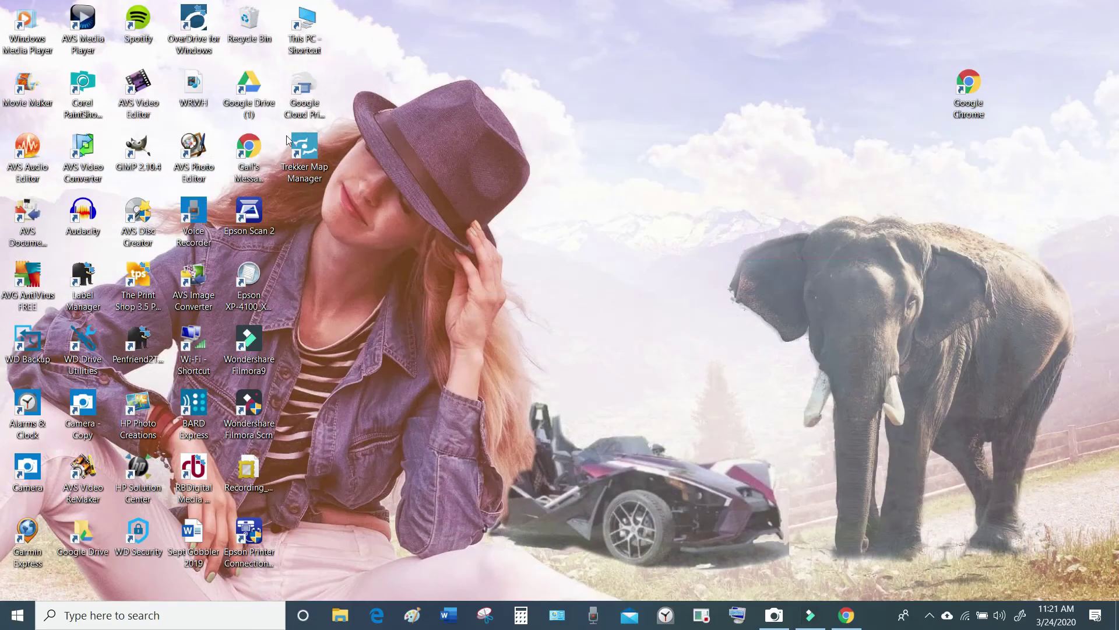
Launch OverDrive for Windows from the desktop to view its media library, and close it
{"action": "double_click", "coordinate": [195, 23]}
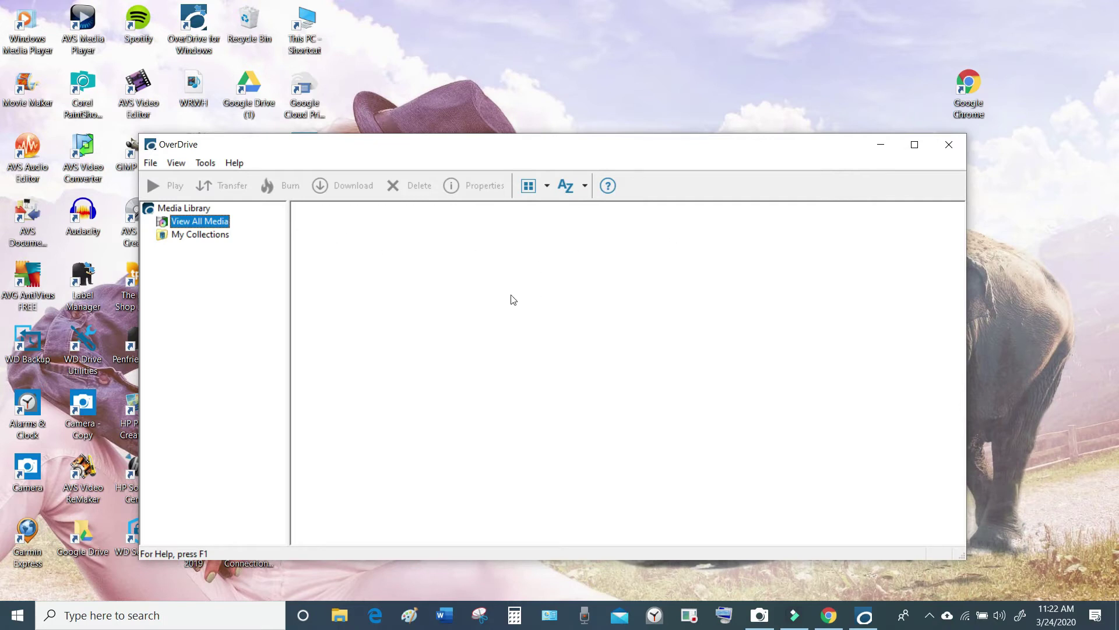
{"action": "left_click", "coordinate": [950, 151]}
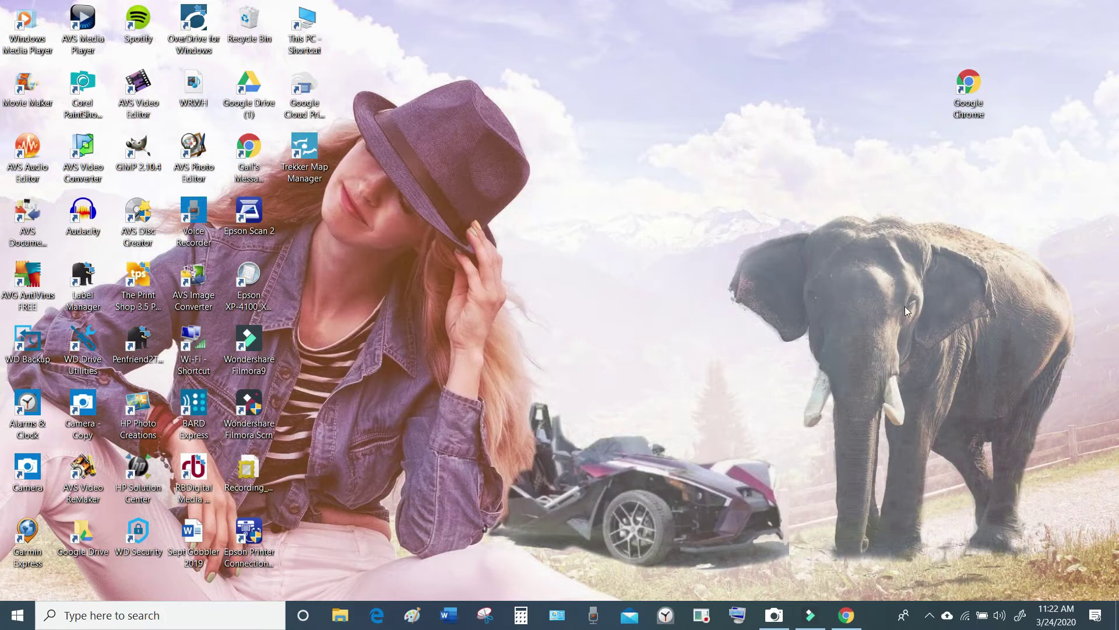
Switch back to Google Chrome and return to the library's Media page
{"action": "left_click", "coordinate": [846, 615]}
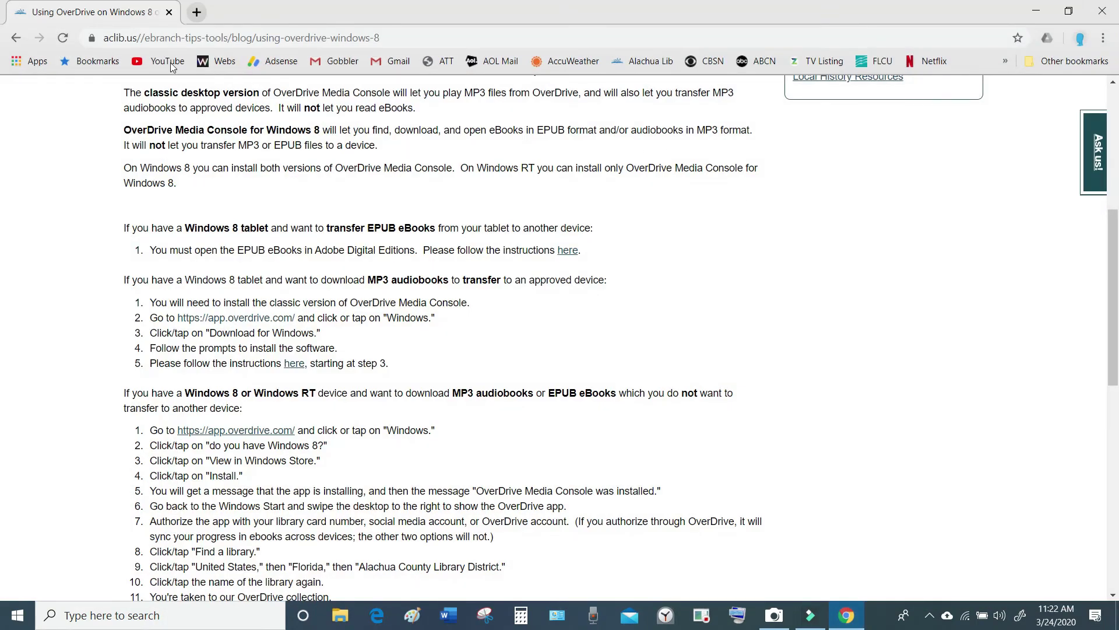
{"action": "left_click", "coordinate": [16, 38]}
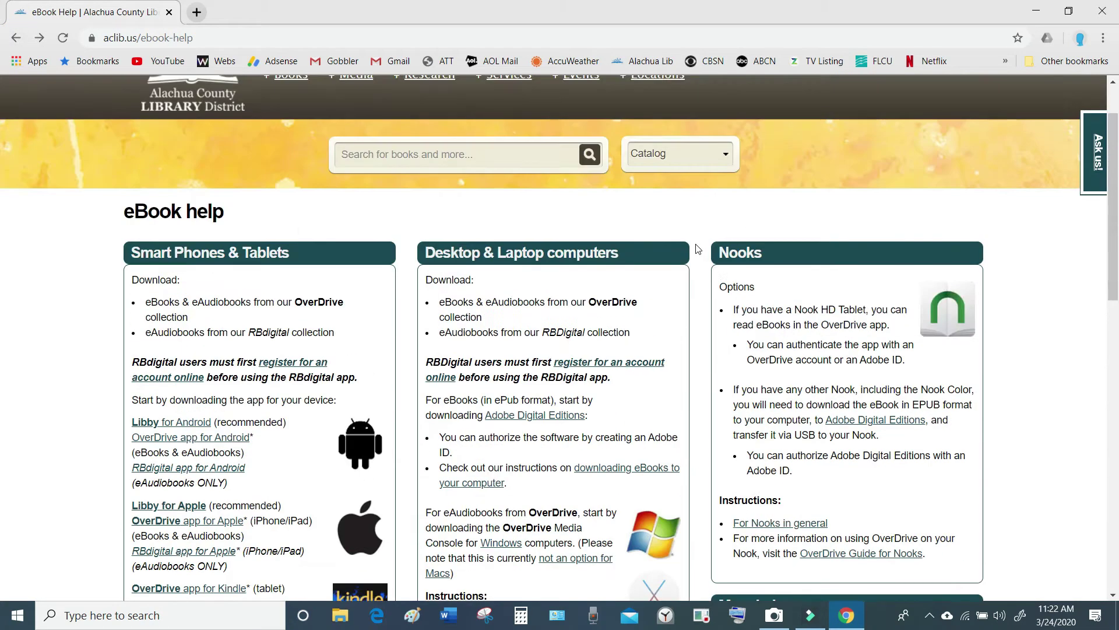
{"action": "scroll", "coordinate": [696, 249], "scroll_direction": "up", "scroll_amount": 2}
{"action": "mouse_move", "coordinate": [356, 147]}
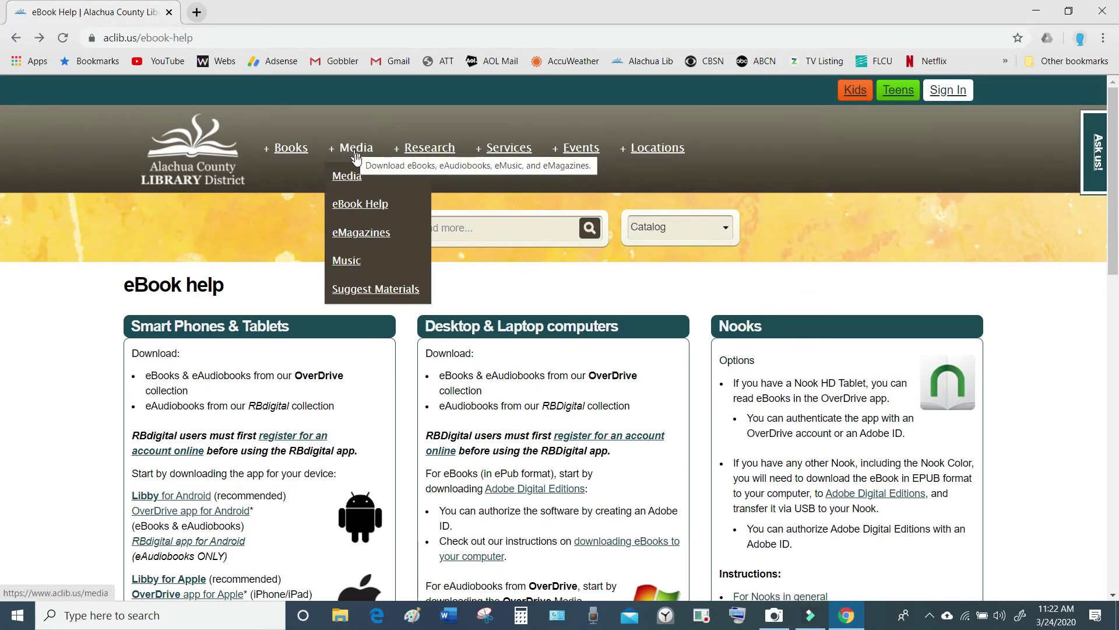
{"action": "left_click", "coordinate": [353, 176]}
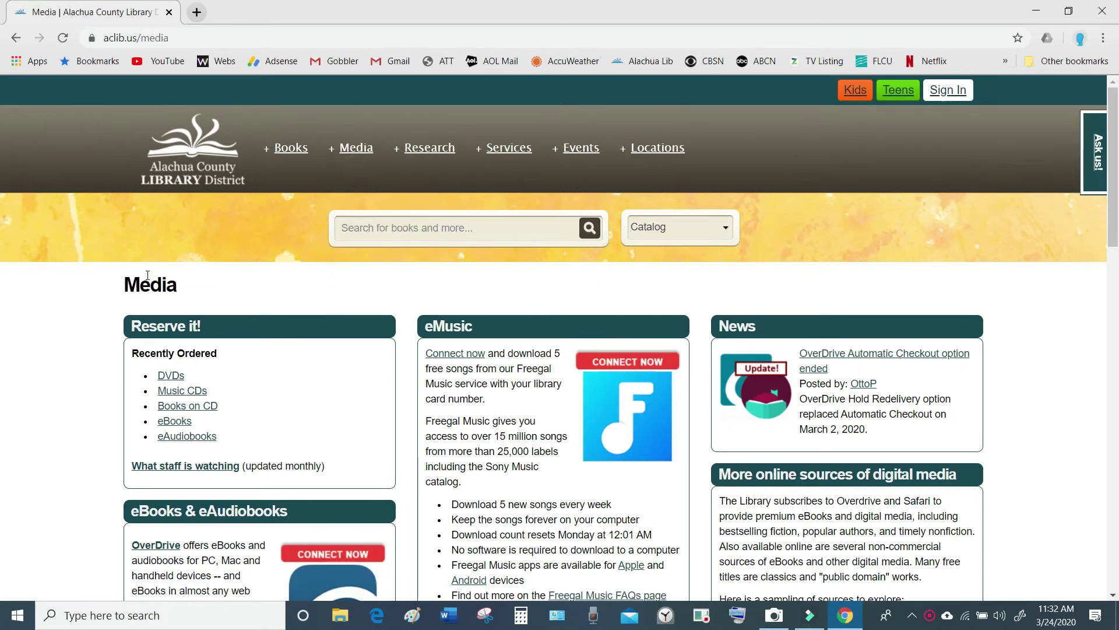
Connect to the library's OverDrive collection from the eBooks & eAudiobooks section and browse its featured titles
{"action": "scroll", "coordinate": [205, 356], "scroll_direction": "down", "scroll_amount": 2}
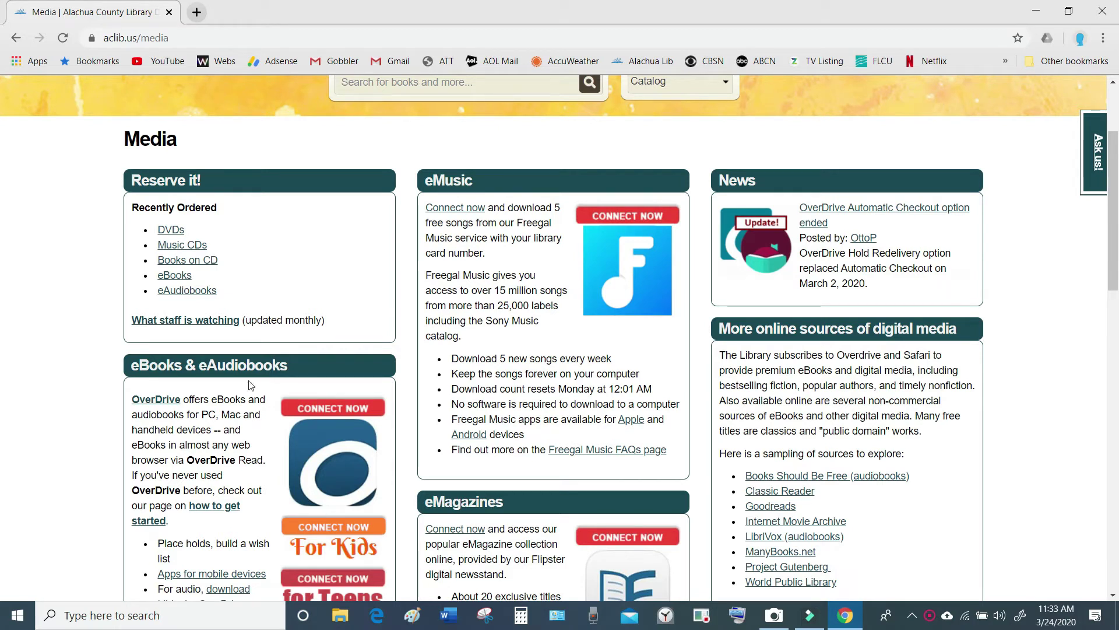
{"action": "left_click", "coordinate": [336, 411]}
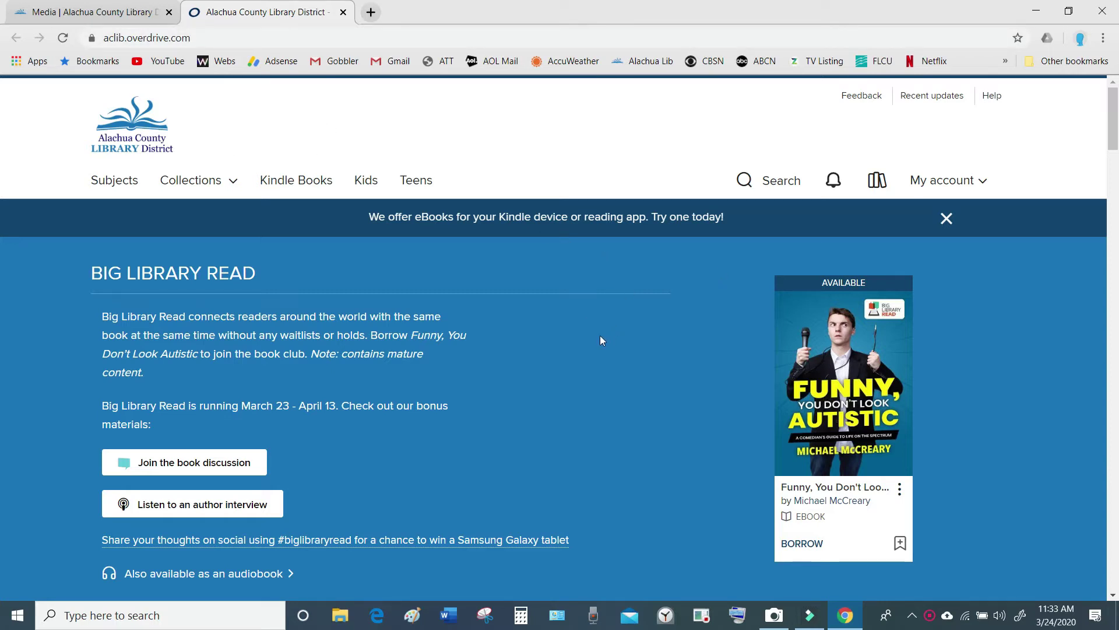
{"action": "scroll", "coordinate": [602, 340], "scroll_direction": "down", "scroll_amount": 1}
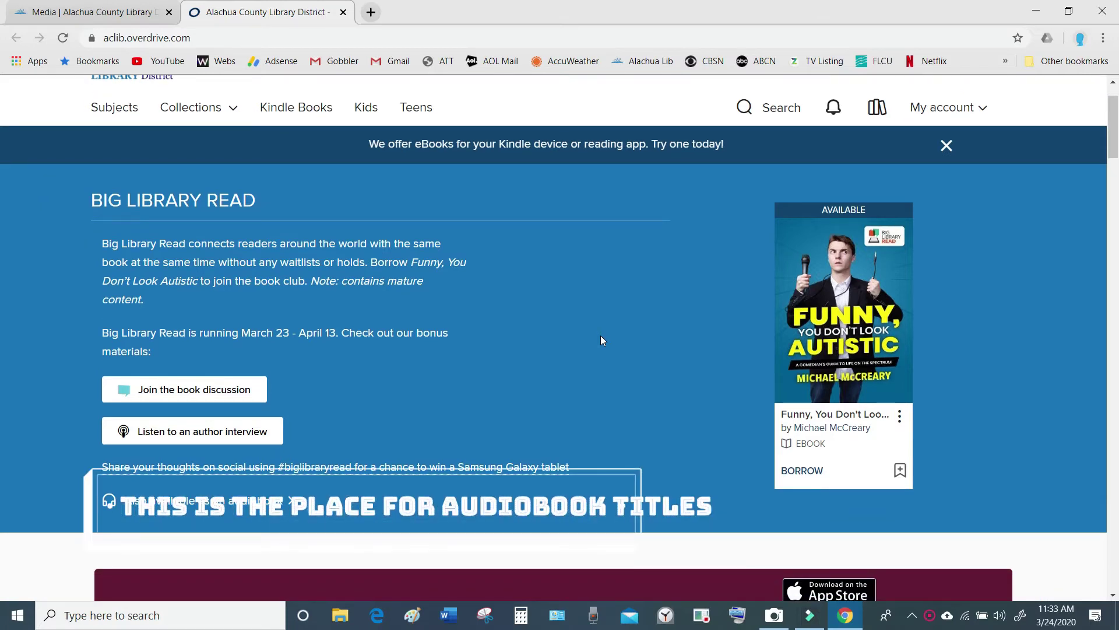
{"action": "scroll", "coordinate": [602, 341], "scroll_direction": "down", "scroll_amount": 5}
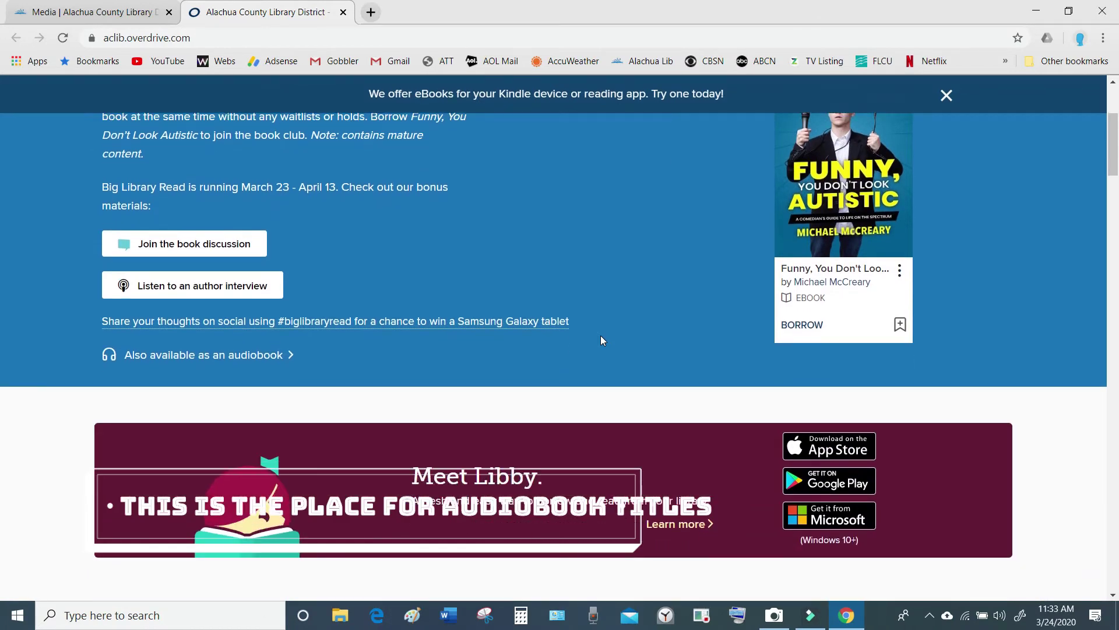
{"action": "scroll", "coordinate": [602, 340], "scroll_direction": "down", "scroll_amount": 4}
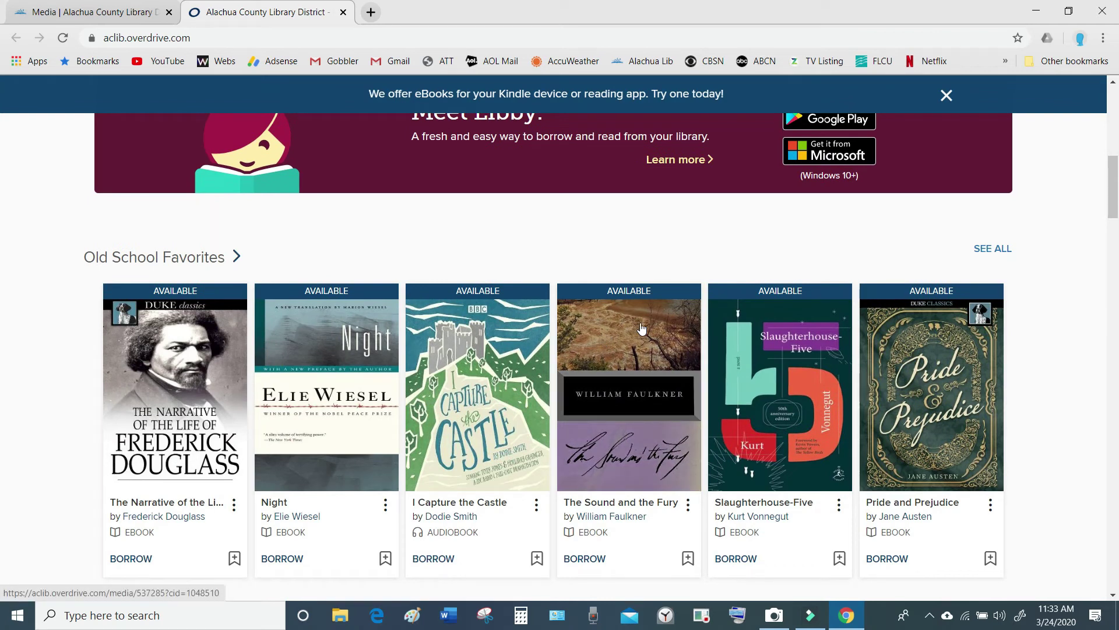
{"action": "scroll", "coordinate": [637, 326], "scroll_direction": "up", "scroll_amount": 4}
{"action": "scroll", "coordinate": [617, 324], "scroll_direction": "up", "scroll_amount": 6}
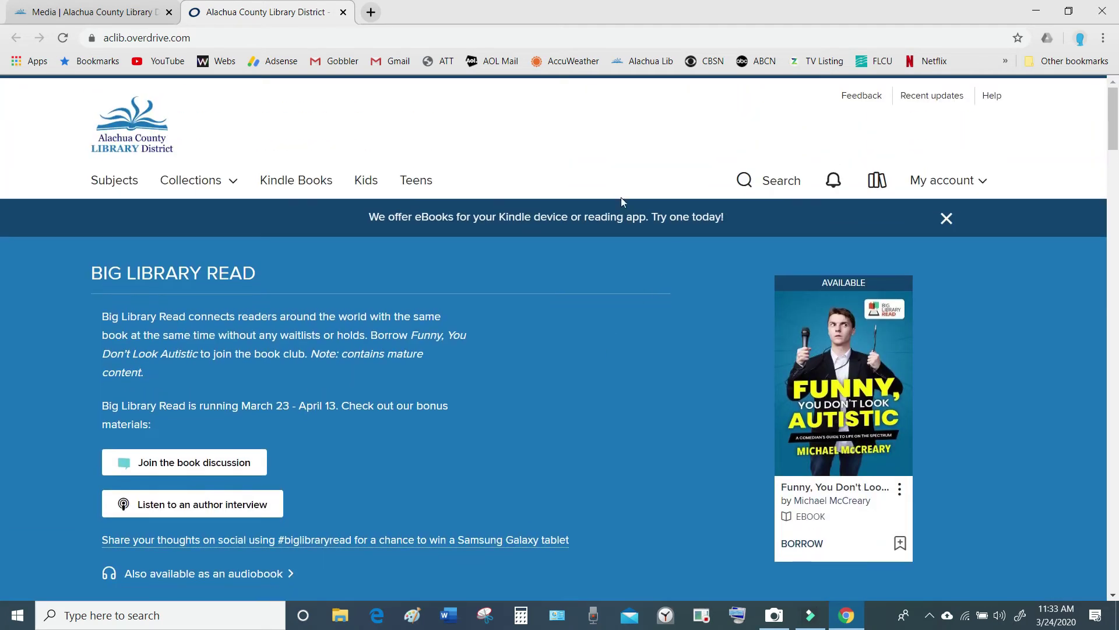
Open the collection of audiobooks available now, browse its first page of titles and go to page 2
{"action": "left_click", "coordinate": [197, 181]}
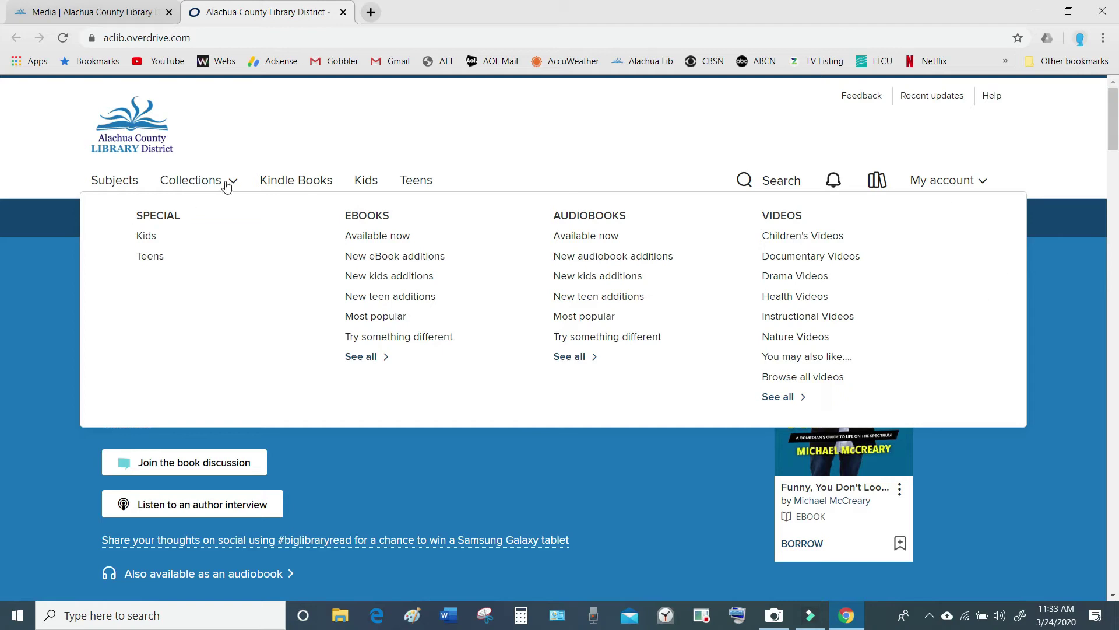
{"action": "left_click", "coordinate": [591, 239]}
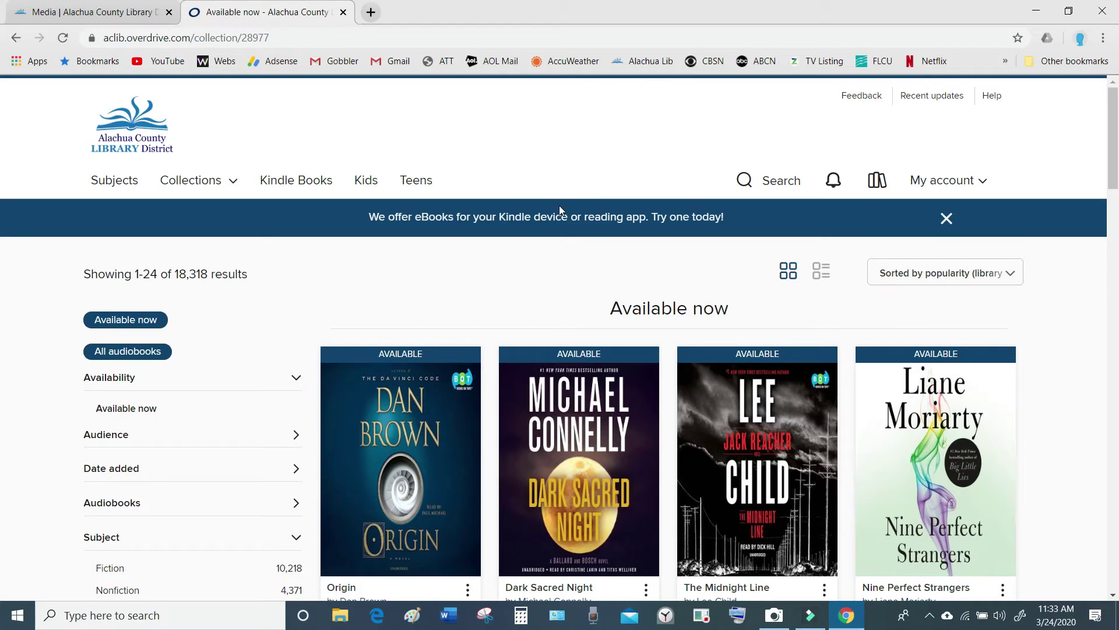
{"action": "scroll", "coordinate": [560, 209], "scroll_direction": "down", "scroll_amount": 3}
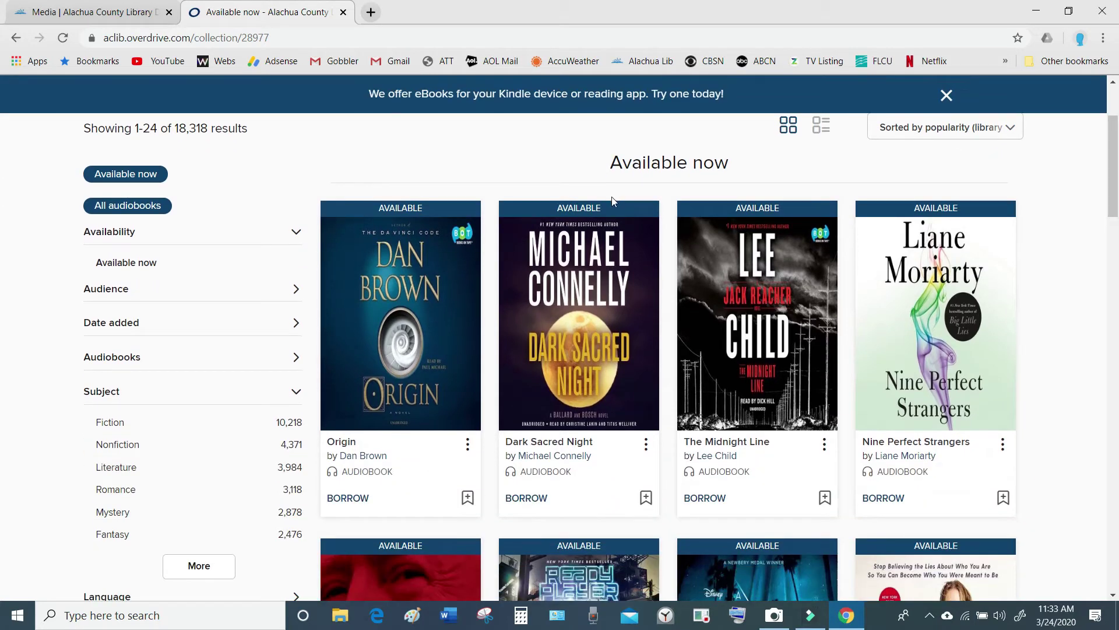
{"action": "scroll", "coordinate": [612, 201], "scroll_direction": "down", "scroll_amount": 1}
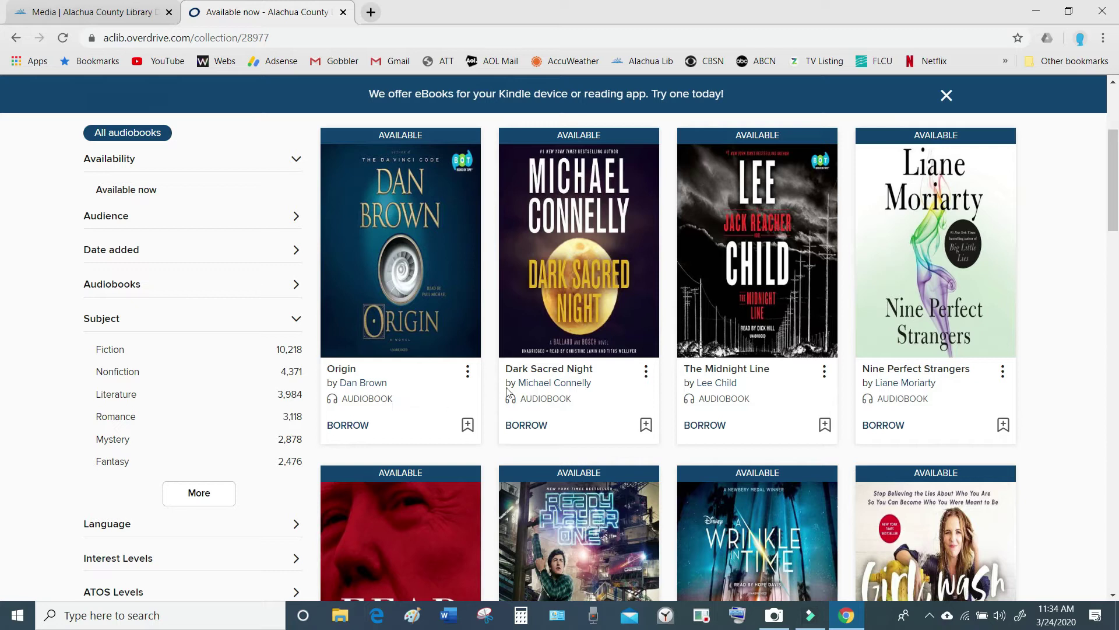
{"action": "scroll", "coordinate": [589, 398], "scroll_direction": "down", "scroll_amount": 5}
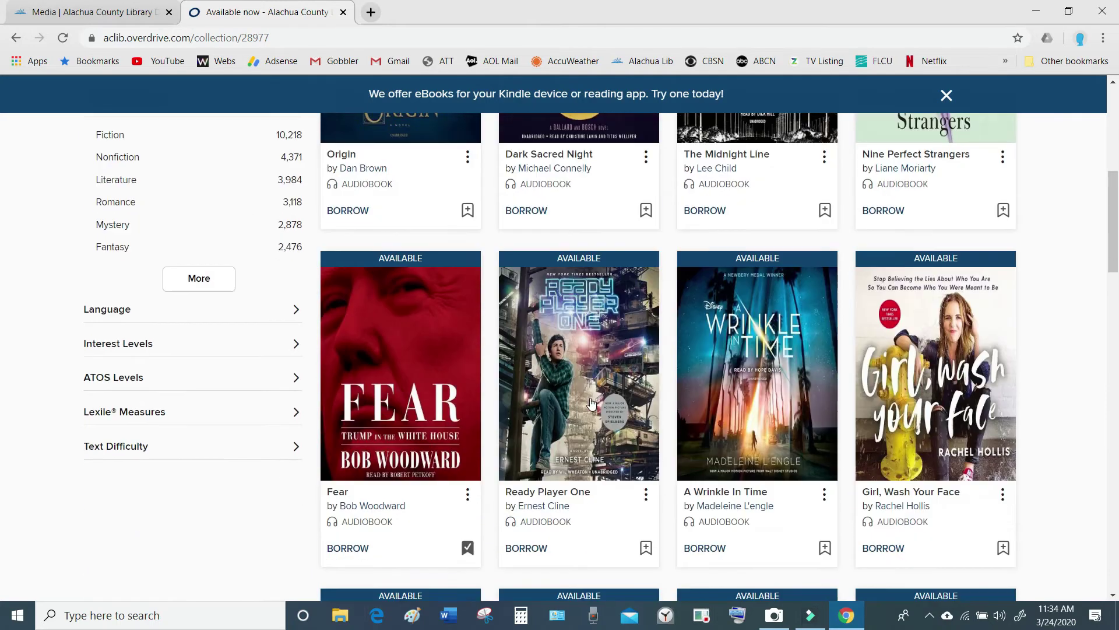
{"action": "scroll", "coordinate": [579, 429], "scroll_direction": "down", "scroll_amount": 5}
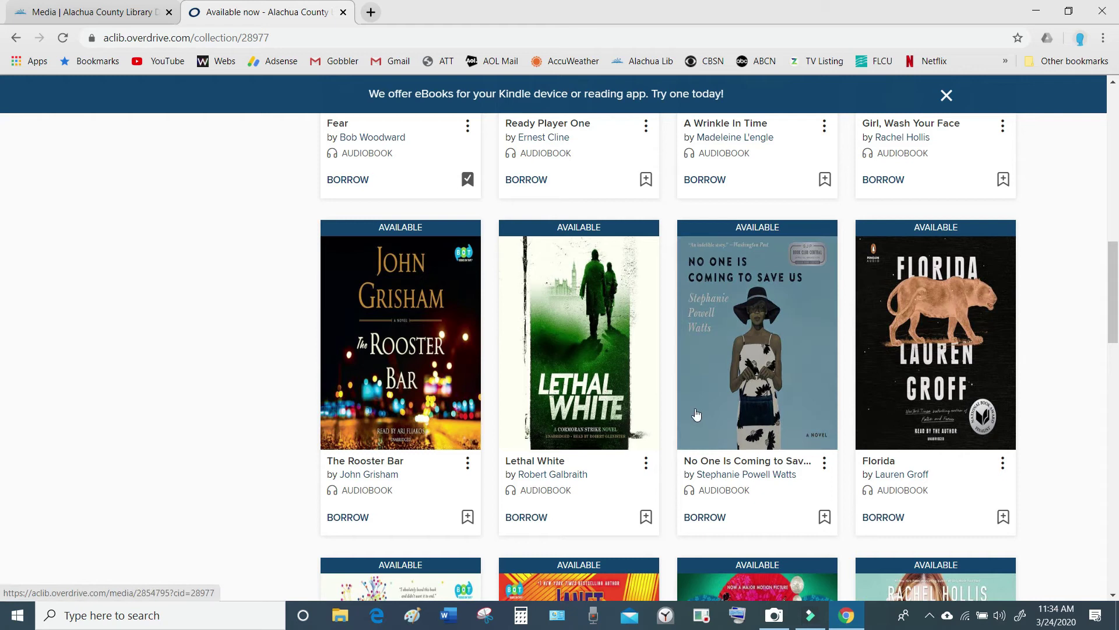
{"action": "scroll", "coordinate": [697, 414], "scroll_direction": "down", "scroll_amount": 1}
{"action": "scroll", "coordinate": [696, 414], "scroll_direction": "down", "scroll_amount": 7}
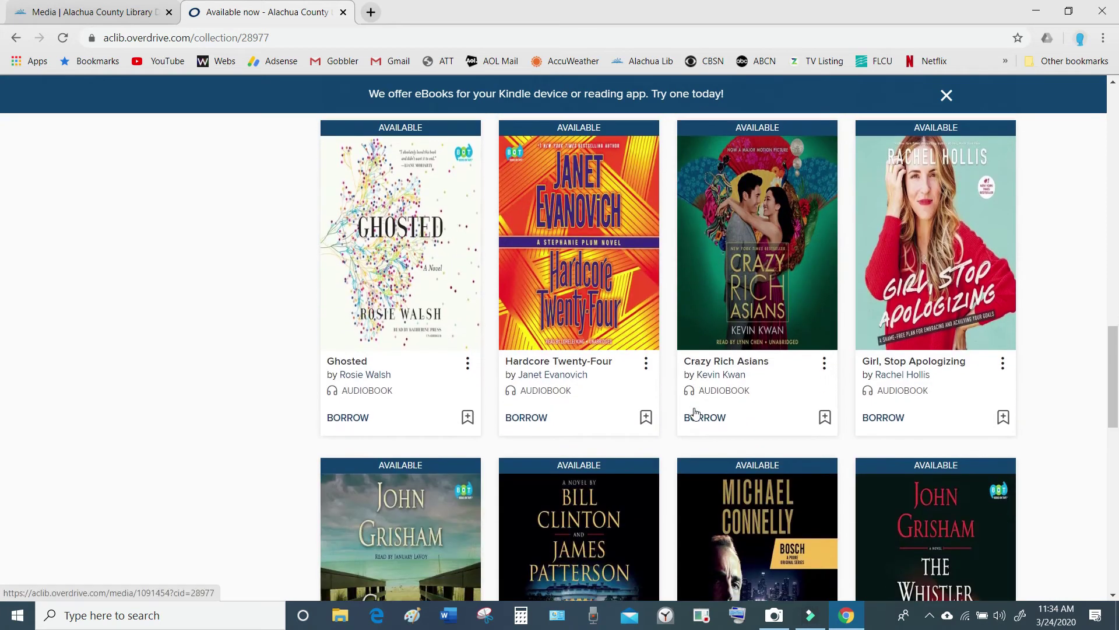
{"action": "scroll", "coordinate": [850, 383], "scroll_direction": "down", "scroll_amount": 5}
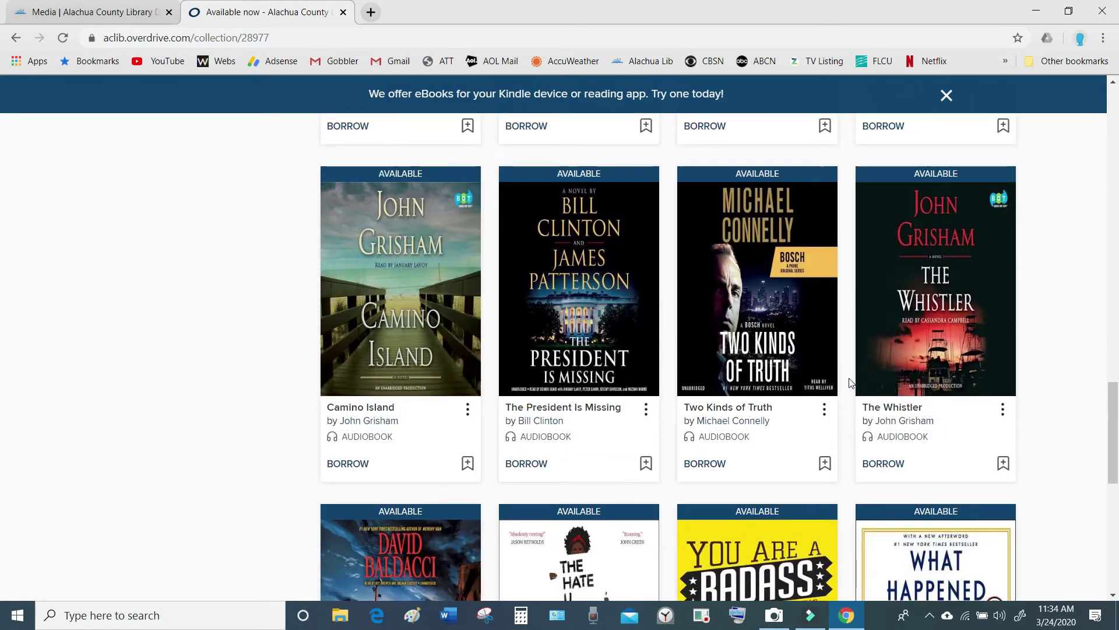
{"action": "scroll", "coordinate": [850, 383], "scroll_direction": "down", "scroll_amount": 5}
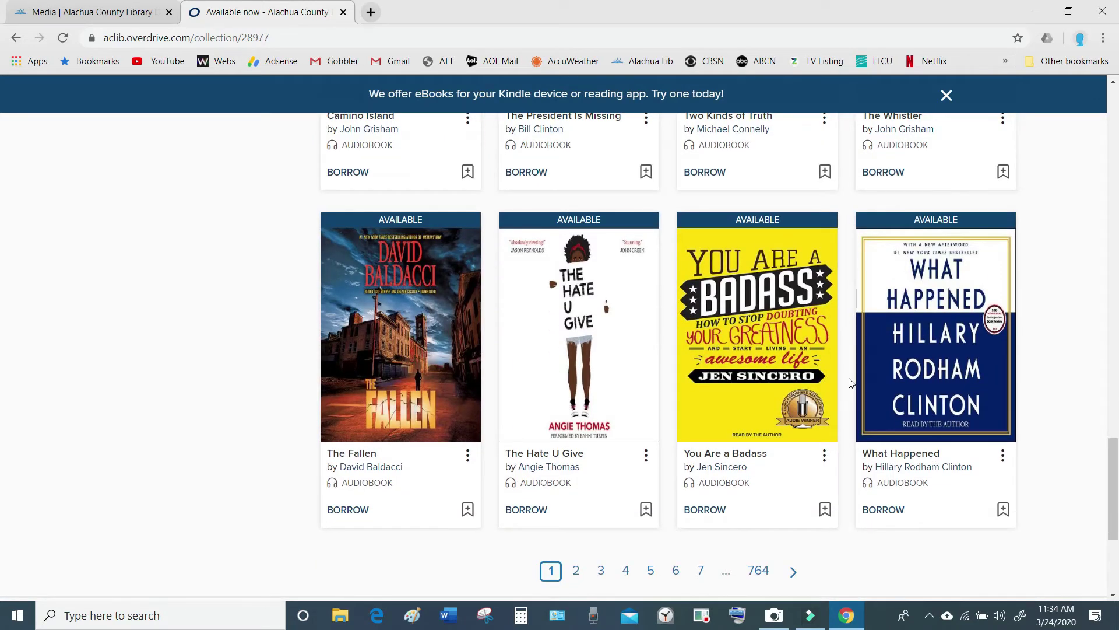
{"action": "scroll", "coordinate": [851, 383], "scroll_direction": "down", "scroll_amount": 4}
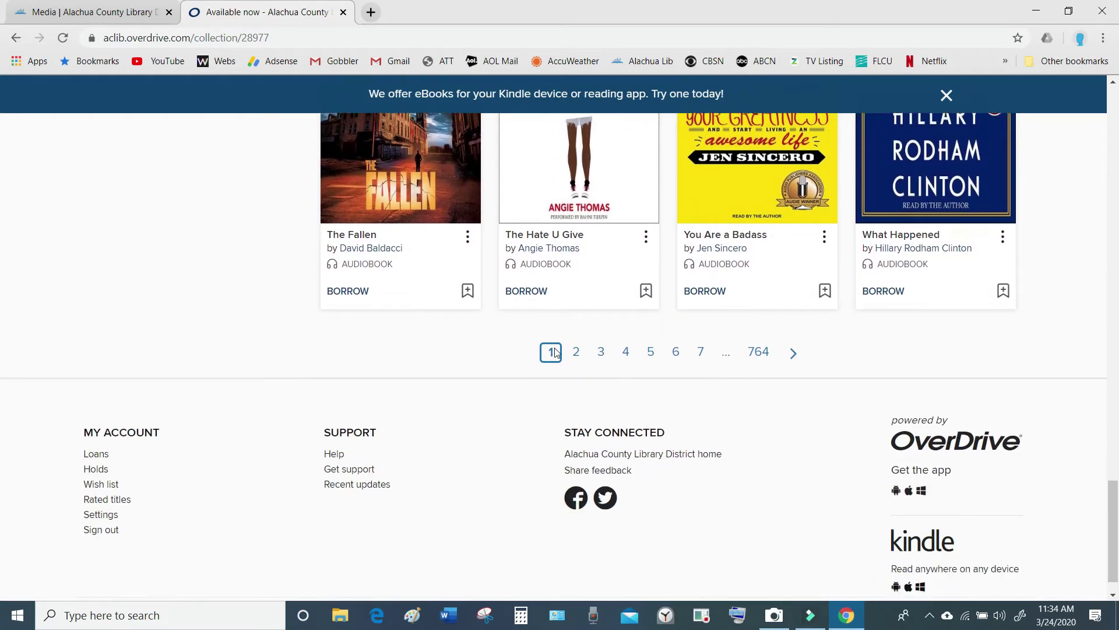
{"action": "left_click", "coordinate": [575, 352]}
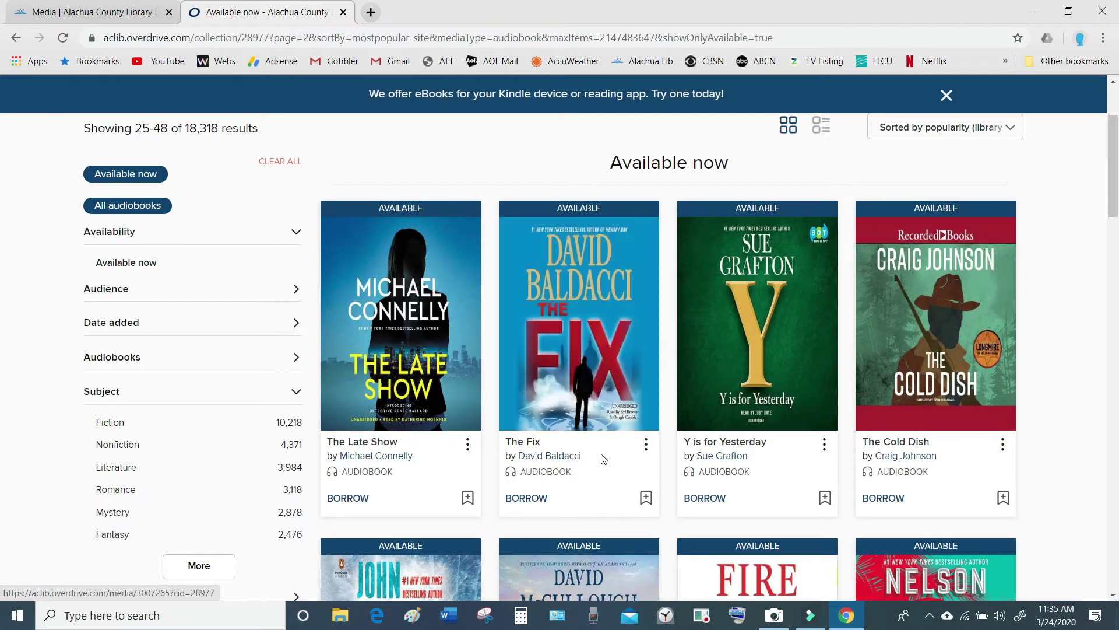
Borrow the audiobook The Fix for 21 days, viewing the available loan periods before confirming
{"action": "left_click", "coordinate": [526, 499]}
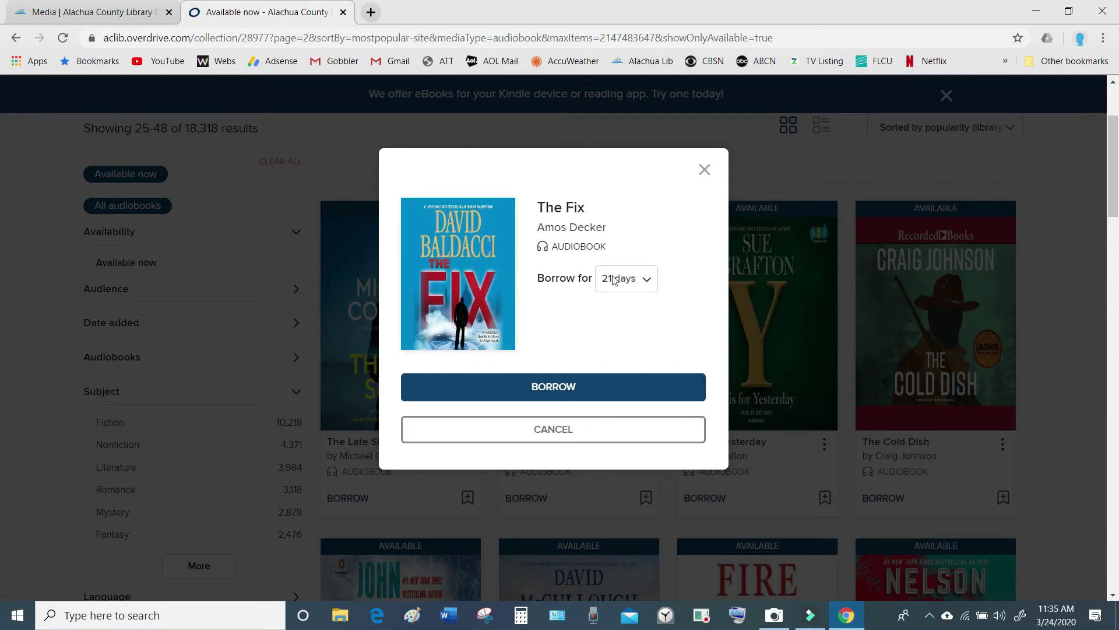
{"action": "left_click", "coordinate": [647, 282]}
{"action": "key", "text": "Up"}
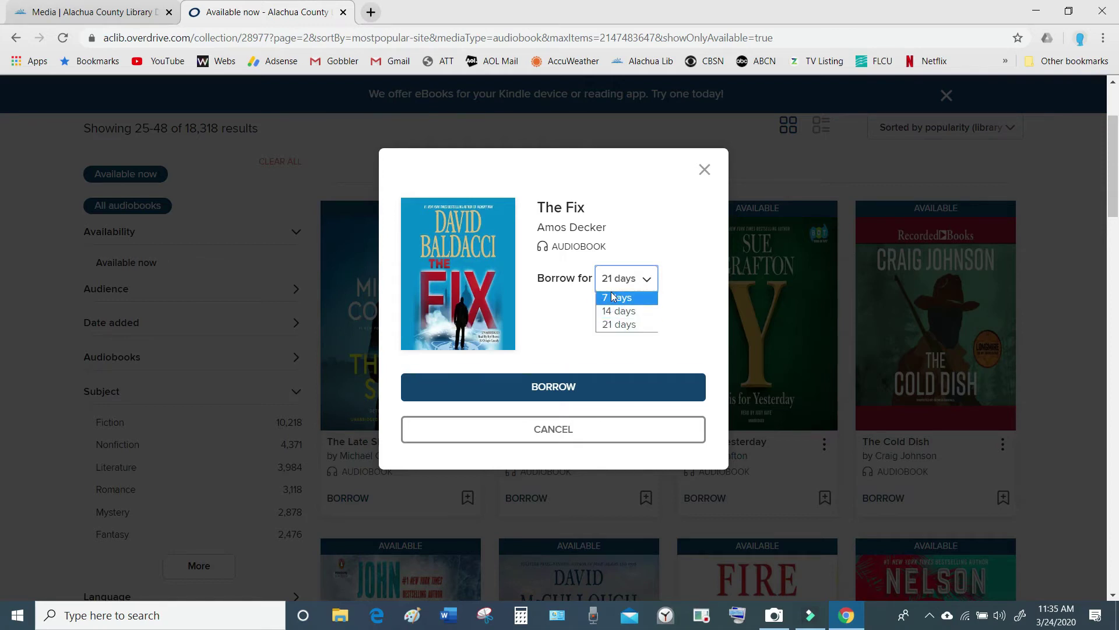
{"action": "key", "text": "Up"}
{"action": "left_click", "coordinate": [648, 282]}
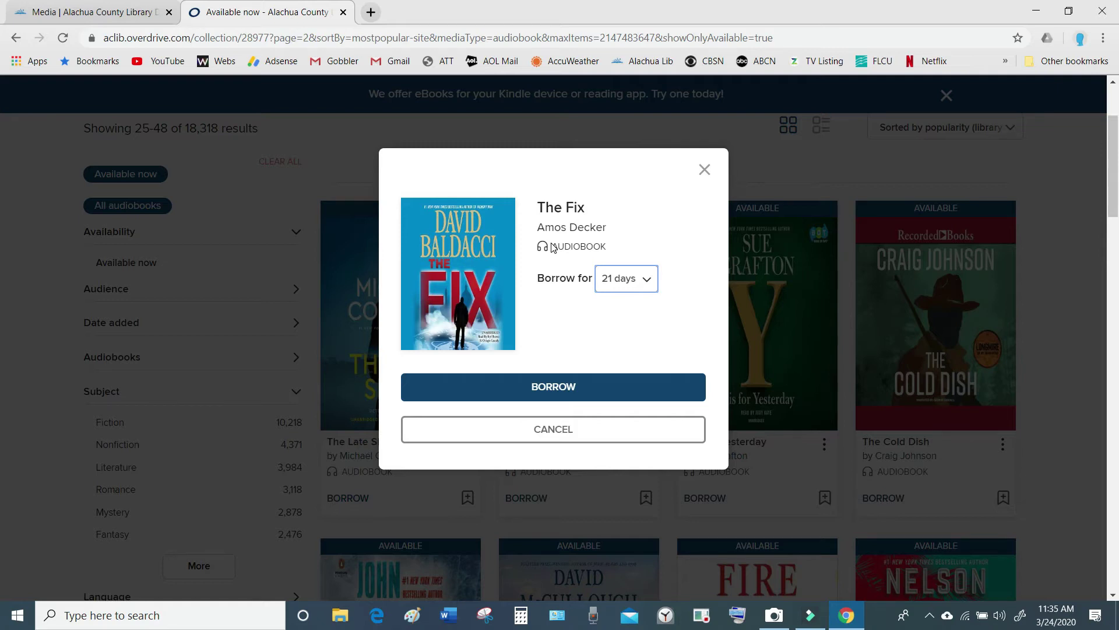
{"action": "left_click", "coordinate": [554, 388]}
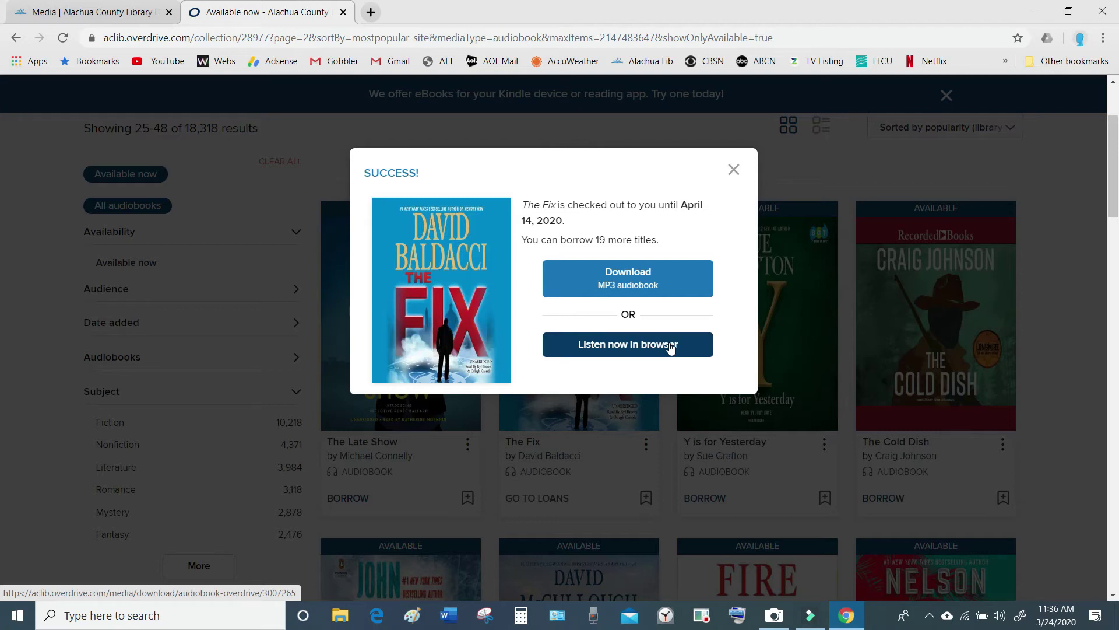
Download The Fix as an MP3 audiobook, saving FixAmosDeckerSeriesBook03-12870 in the Library Books folder within Downloads
{"action": "left_click", "coordinate": [627, 283]}
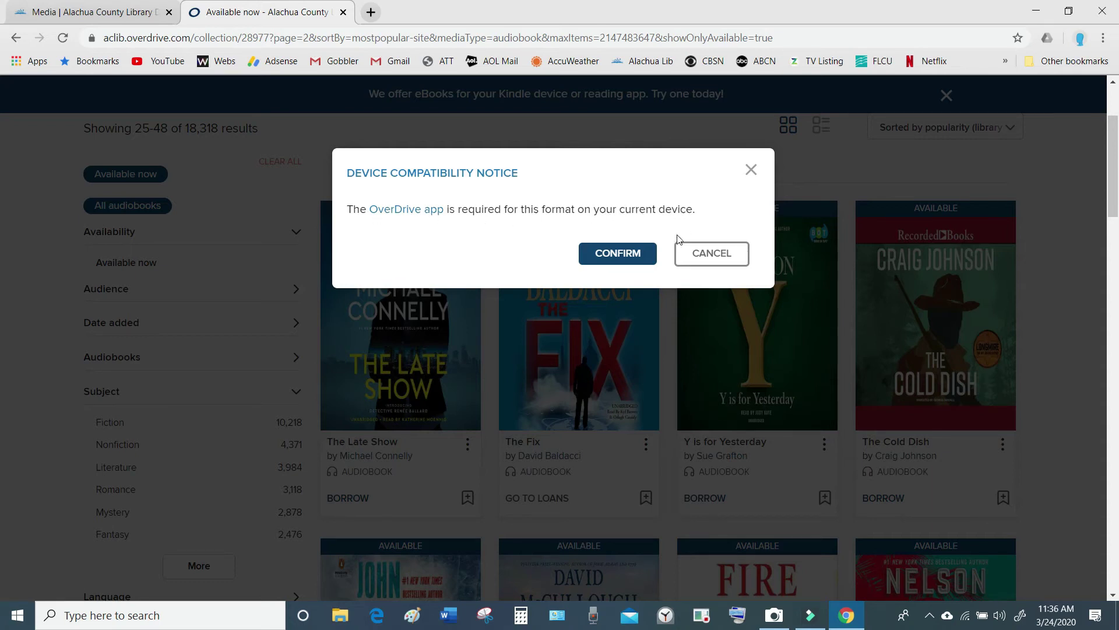
{"action": "left_click", "coordinate": [621, 254]}
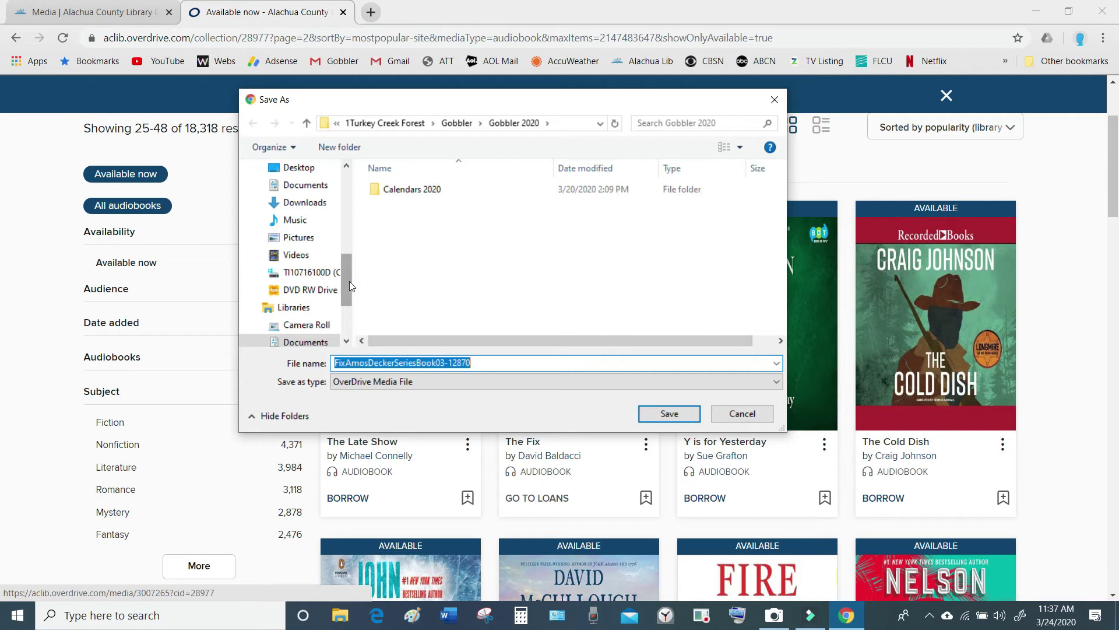
{"action": "left_click_drag", "start_coordinate": [349, 281], "coordinate": [347, 263]}
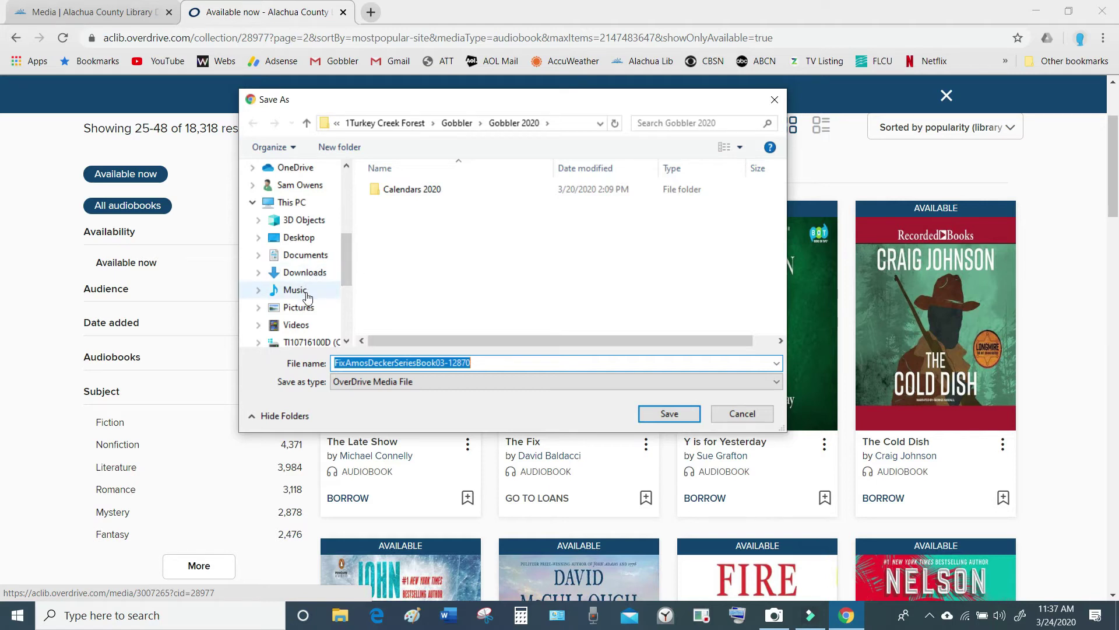
{"action": "left_click", "coordinate": [299, 274]}
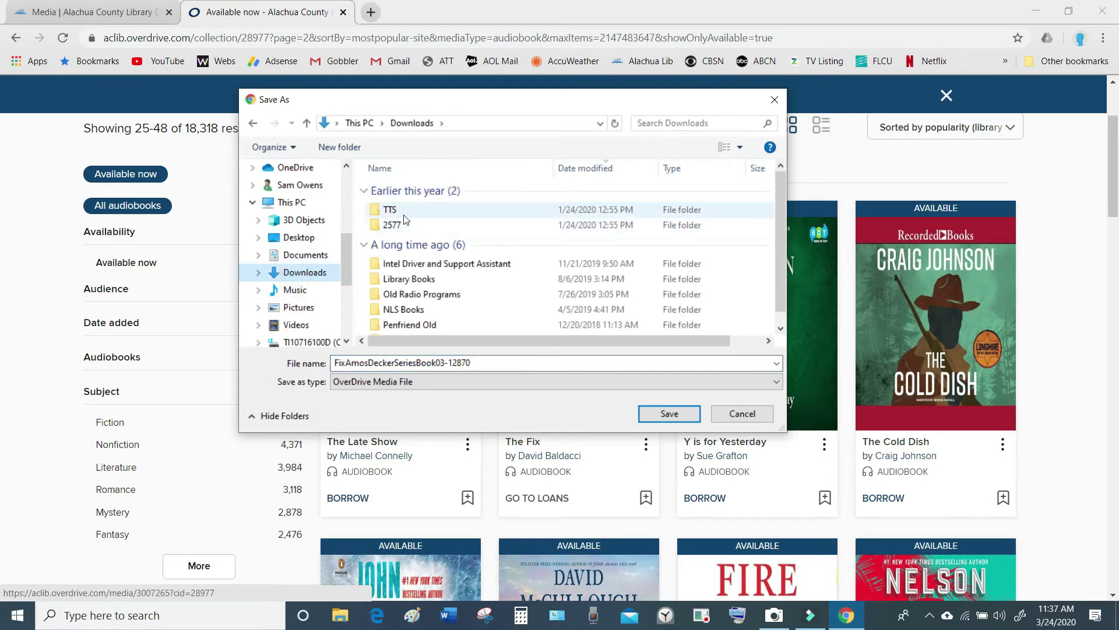
{"action": "scroll", "coordinate": [406, 220], "scroll_direction": "down", "scroll_amount": 1}
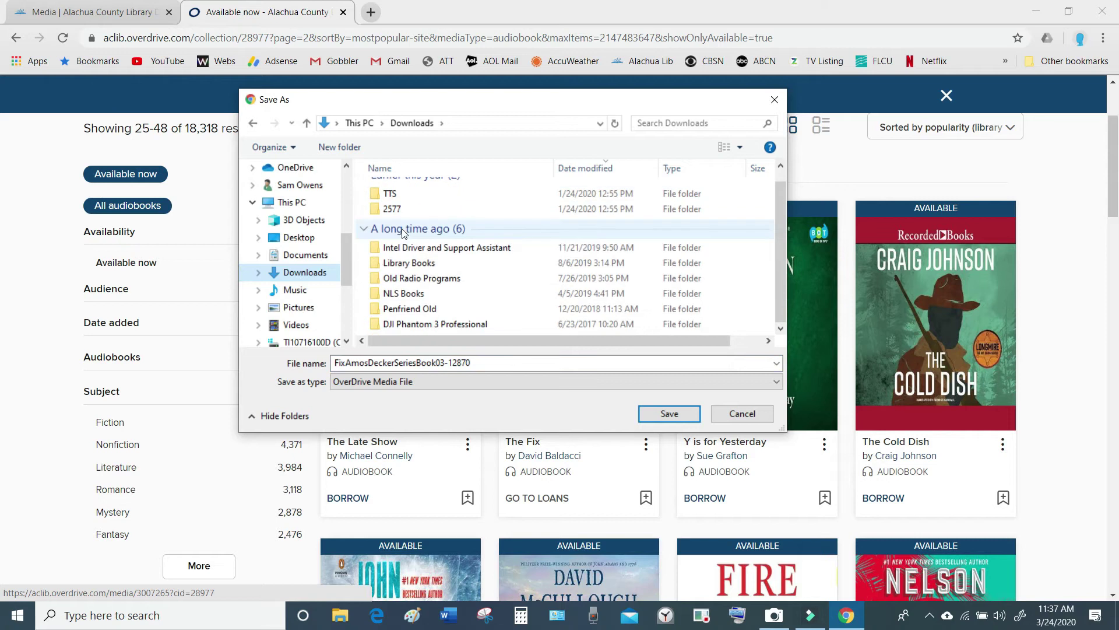
{"action": "double_click", "coordinate": [416, 264]}
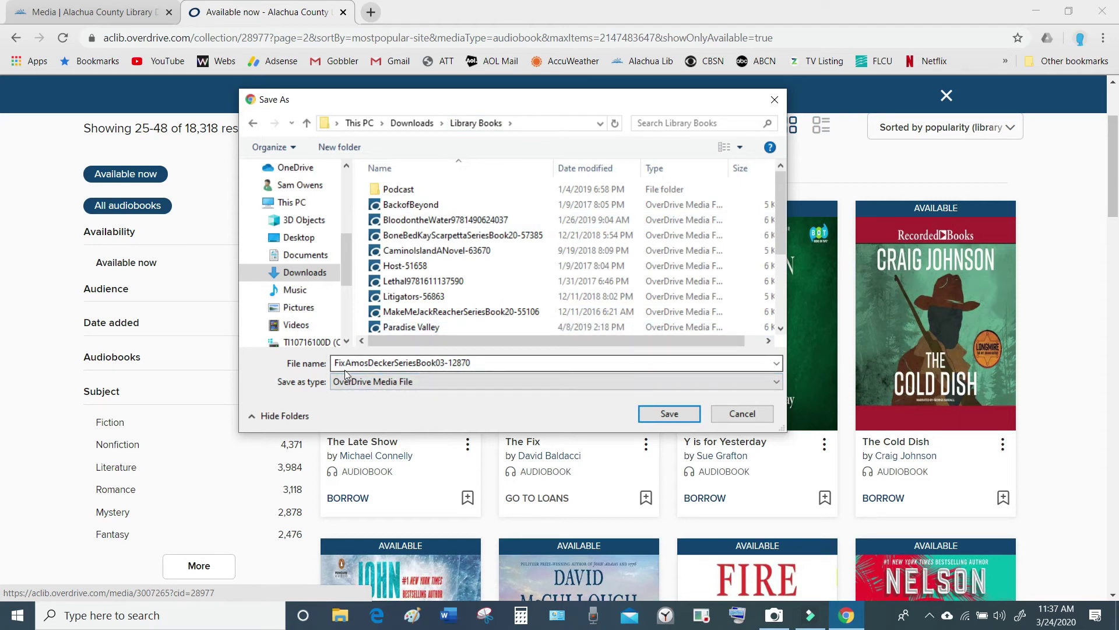
{"action": "left_click", "coordinate": [669, 414]}
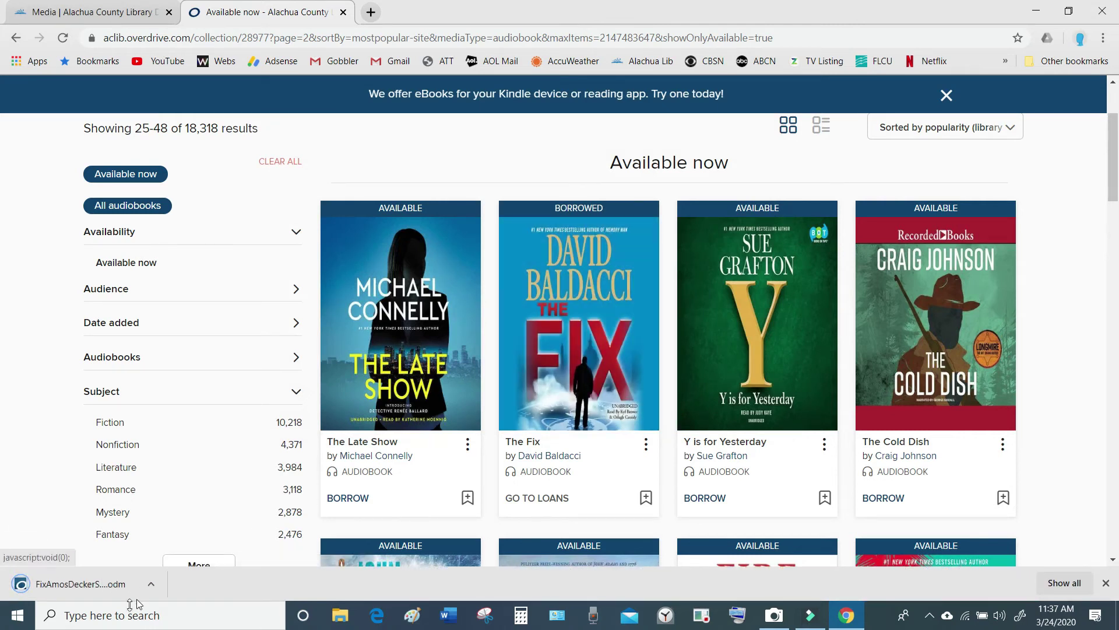
Switch to the Library Books folder in File Explorer and open FixAmosDeckerSeriesBook03-12870 in OverDrive
{"action": "key", "text": "super+d"}
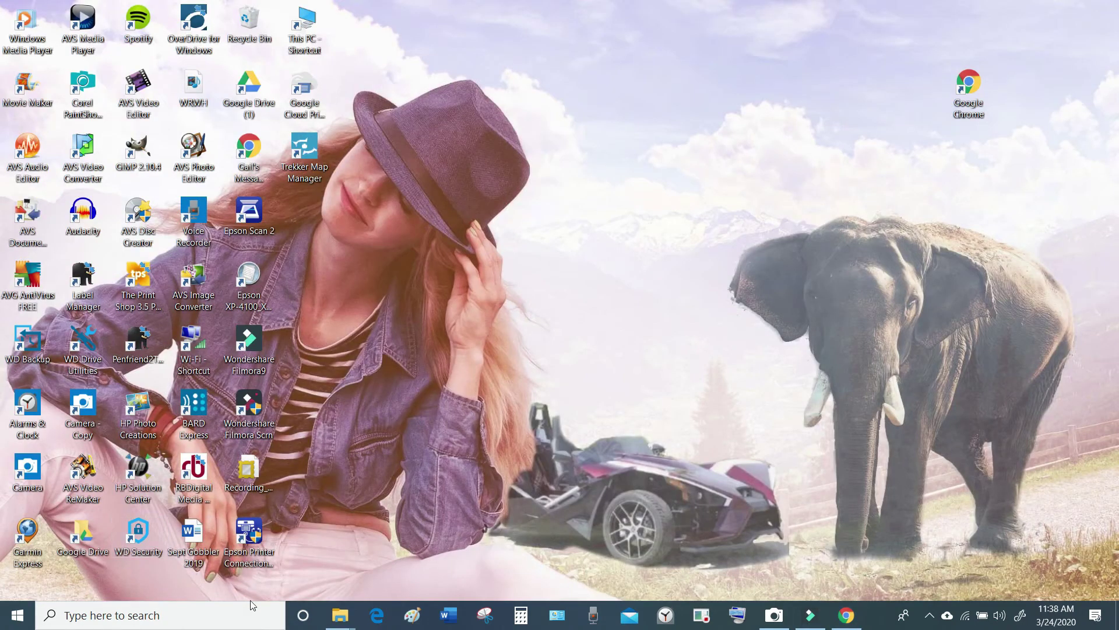
{"action": "mouse_move", "coordinate": [341, 620]}
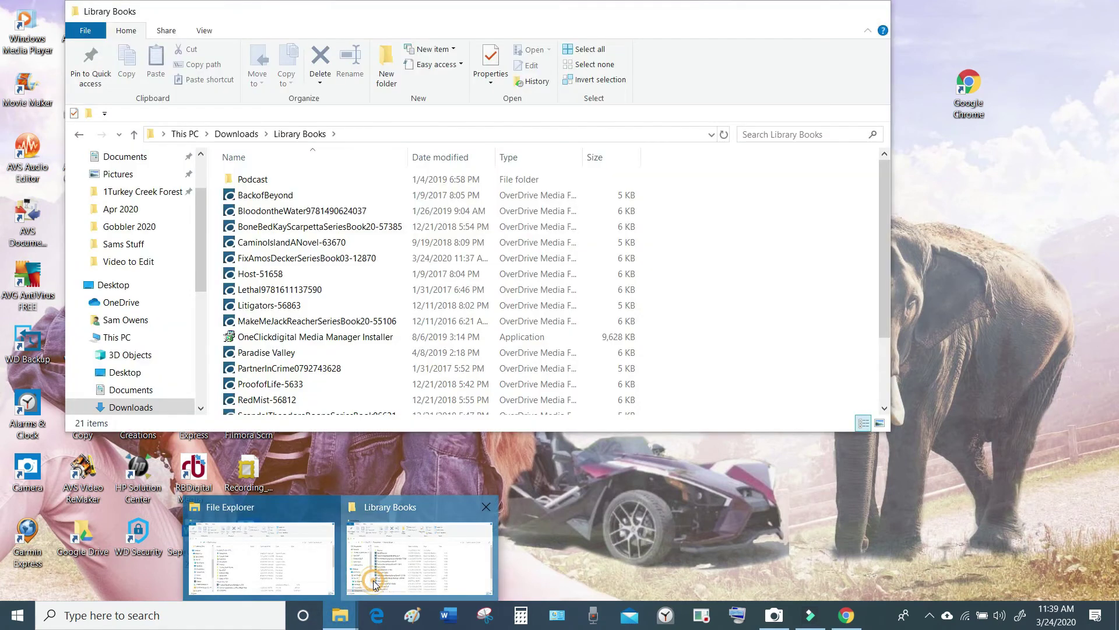
{"action": "left_click", "coordinate": [374, 586]}
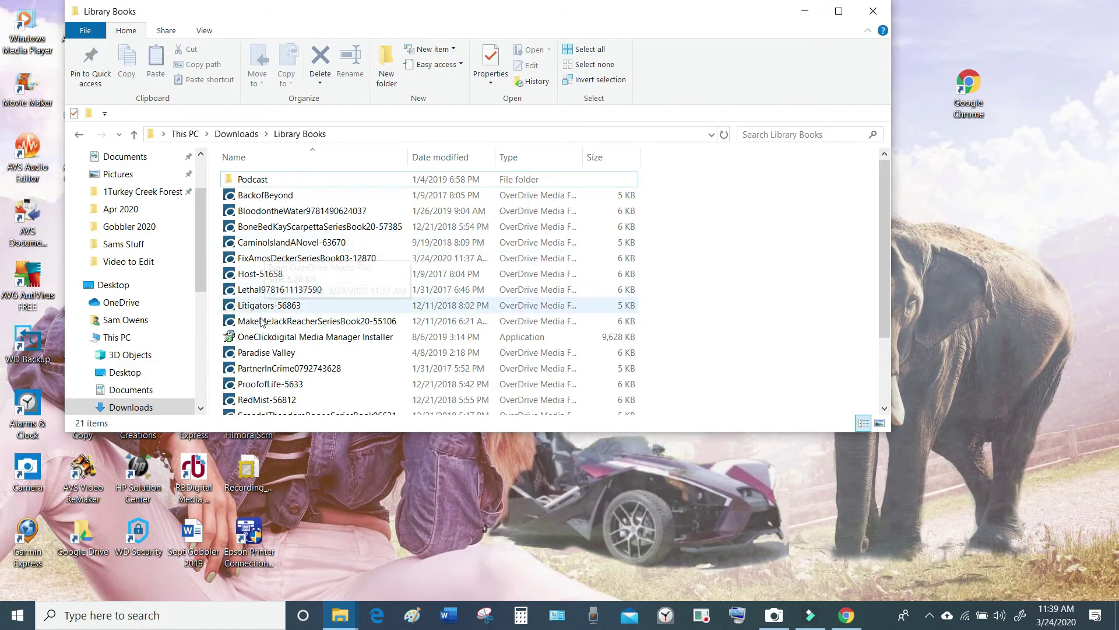
{"action": "scroll", "coordinate": [259, 322], "scroll_direction": "down", "scroll_amount": 1}
{"action": "scroll", "coordinate": [259, 322], "scroll_direction": "up", "scroll_amount": 1}
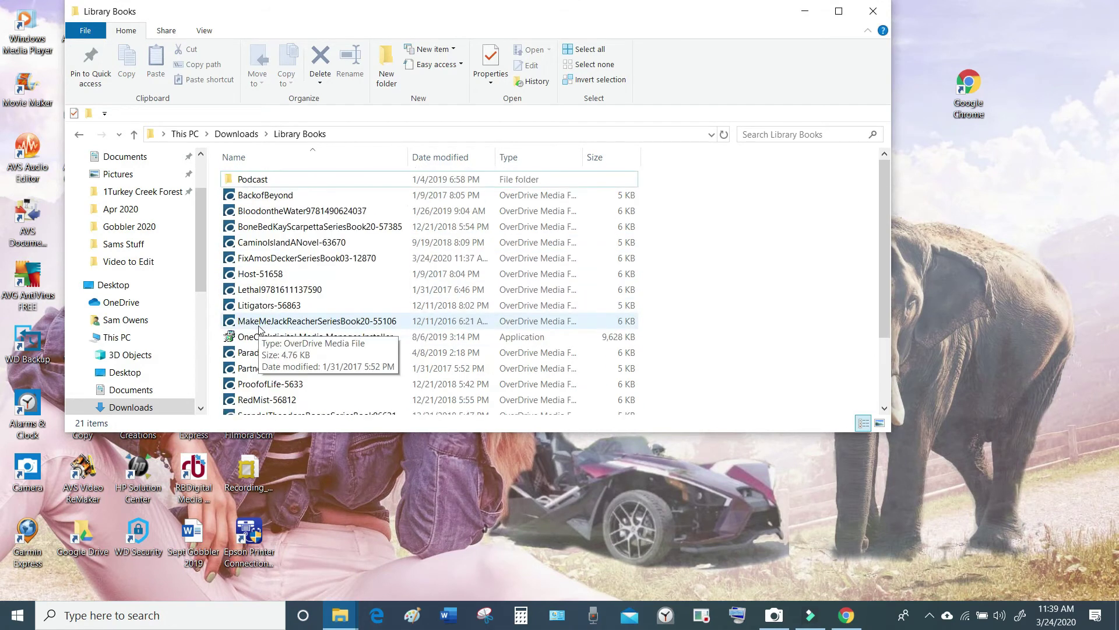
{"action": "double_click", "coordinate": [256, 259]}
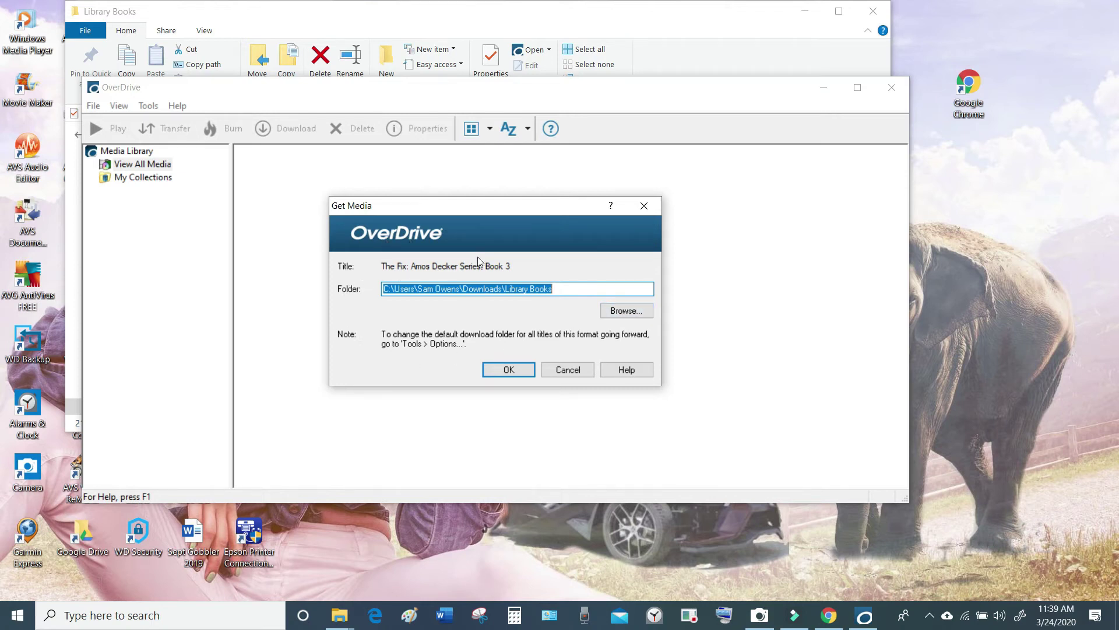
Keep Library Books as the destination folder and start downloading all parts of The Fix
{"action": "left_click", "coordinate": [626, 311]}
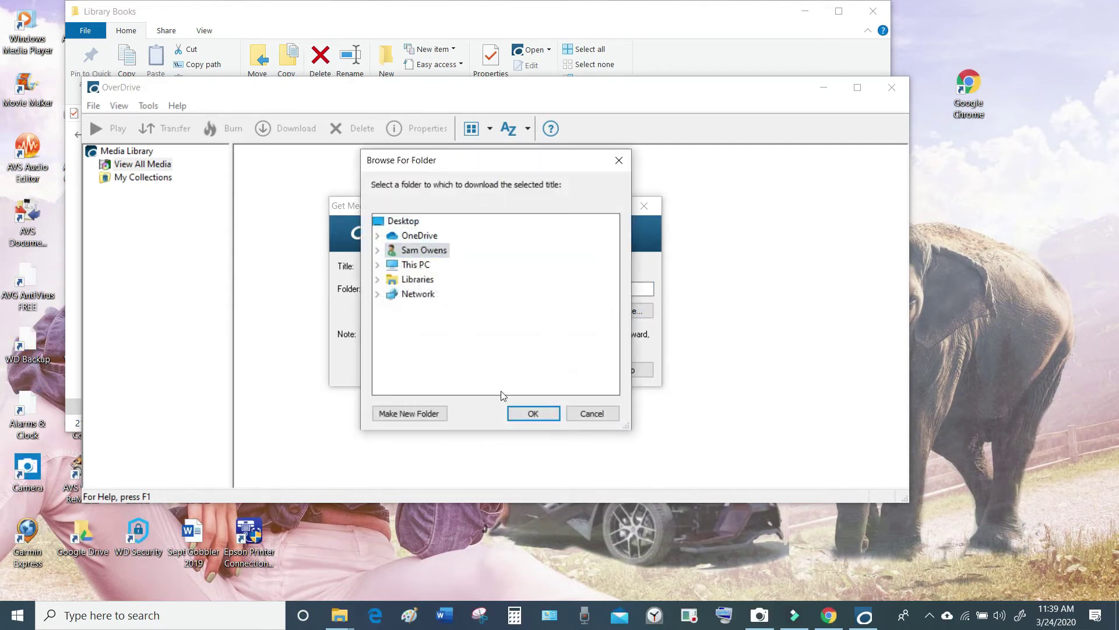
{"action": "left_click", "coordinate": [589, 415]}
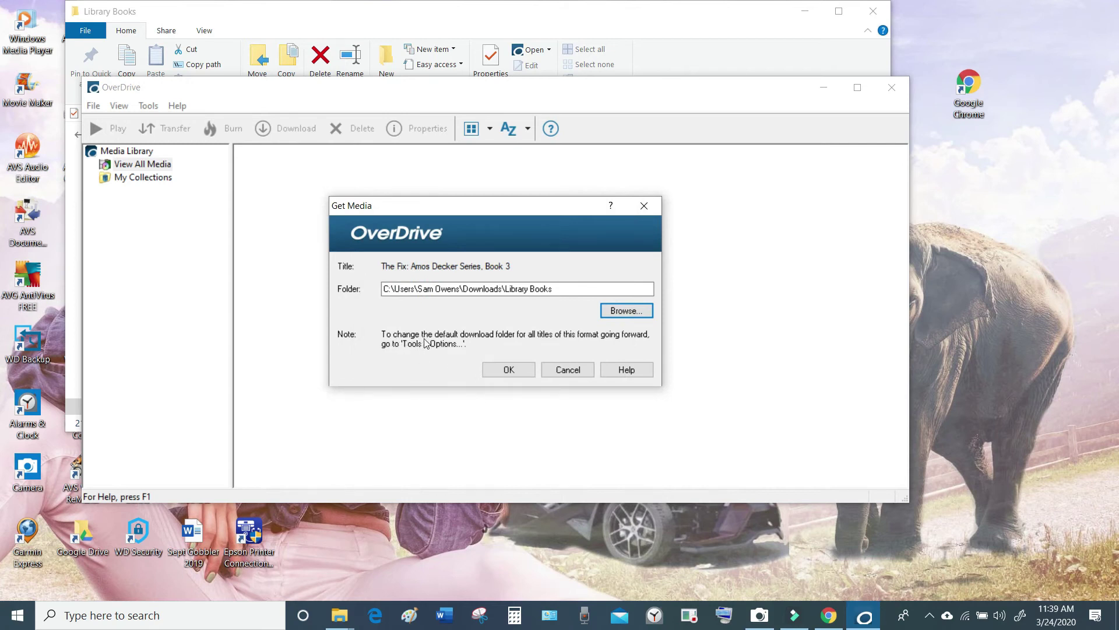
{"action": "left_click", "coordinate": [508, 369]}
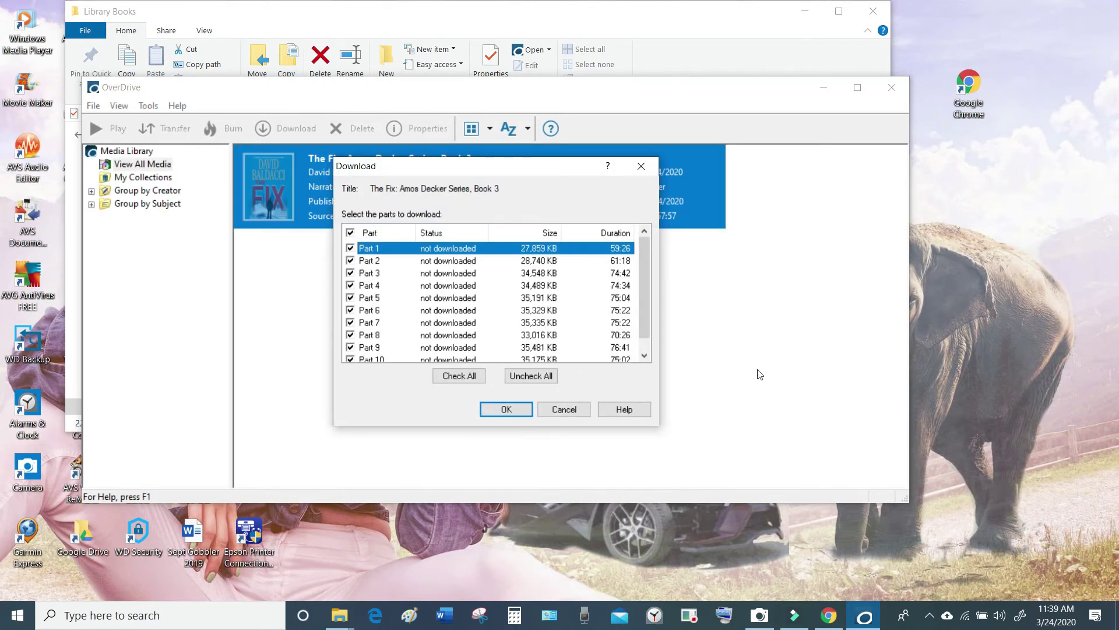
{"action": "left_click", "coordinate": [508, 410]}
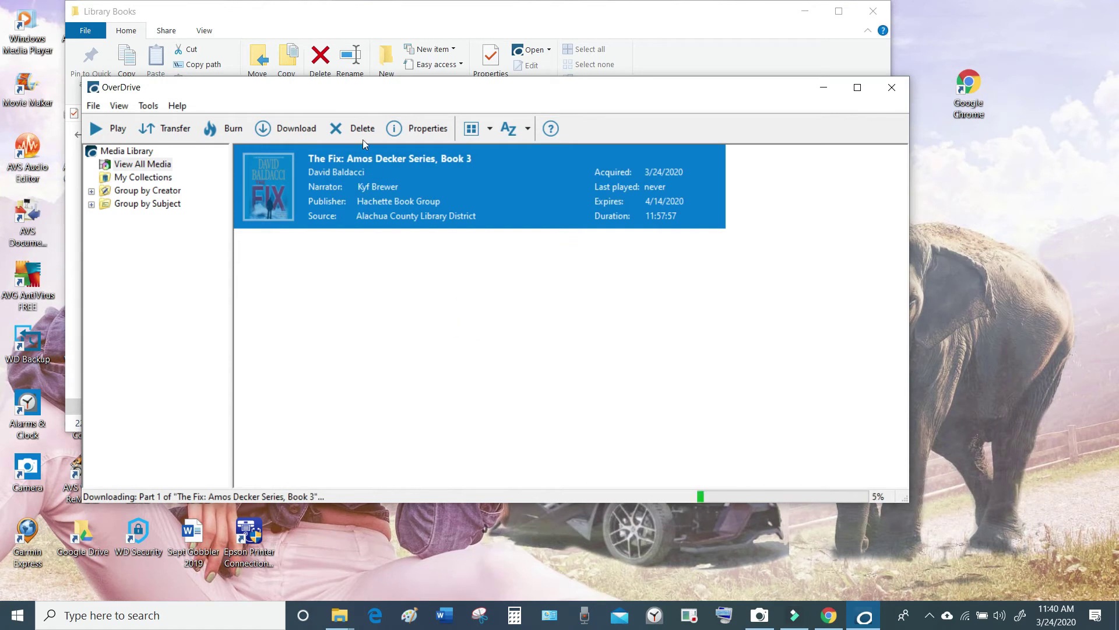
Check the download status of each part of The Fix, dismissing the AVG notification, and close the part list
{"action": "left_click", "coordinate": [296, 130]}
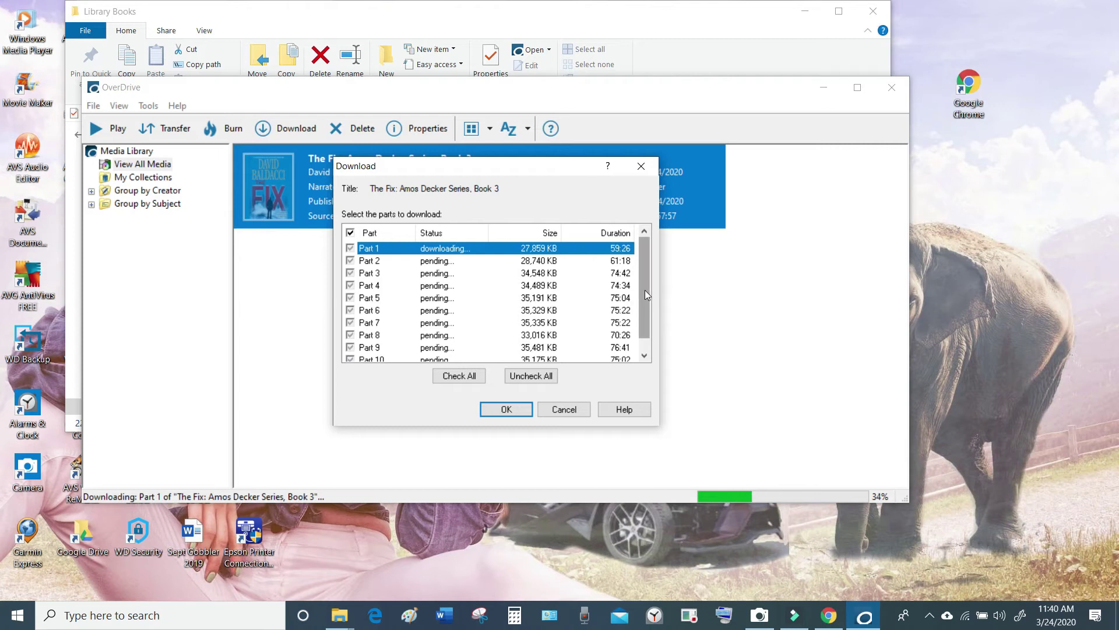
{"action": "scroll", "coordinate": [645, 288], "scroll_direction": "down", "scroll_amount": 1}
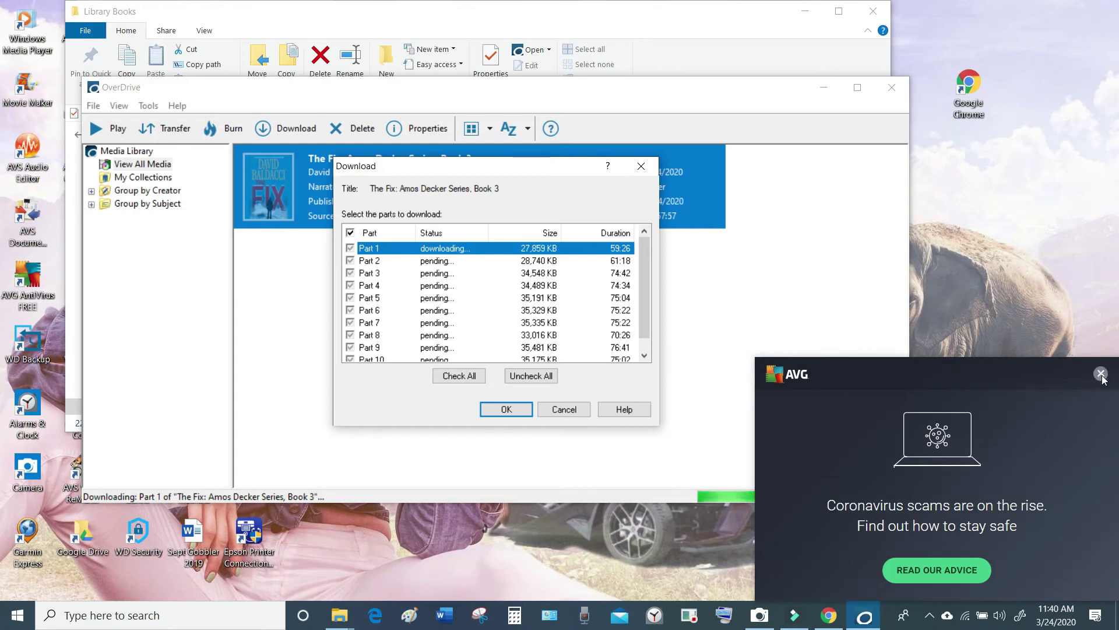
{"action": "left_click", "coordinate": [1101, 374]}
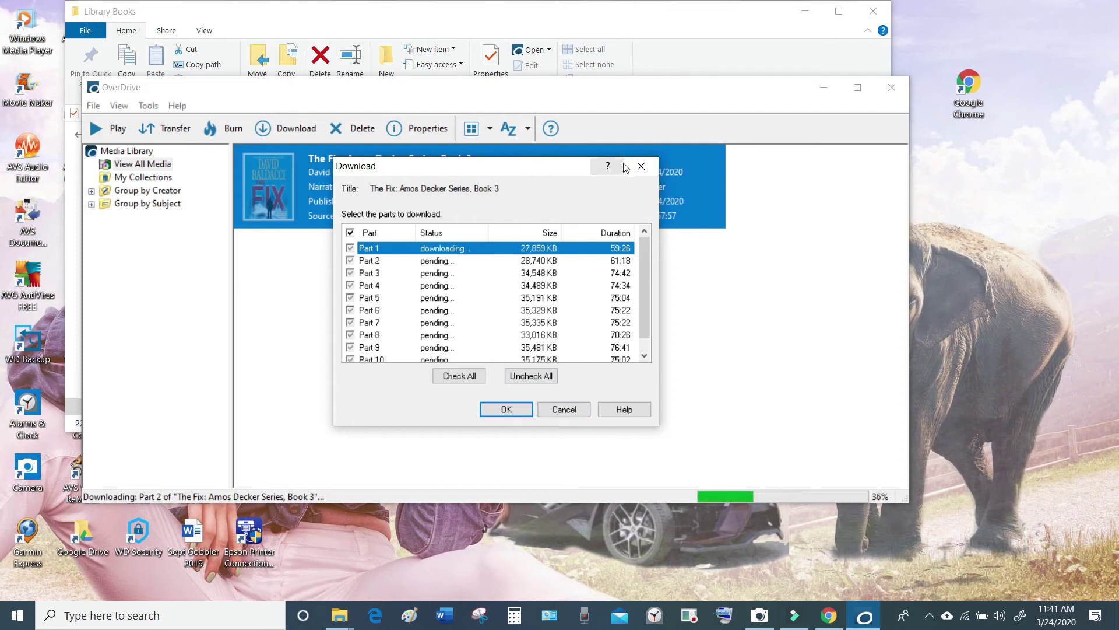
{"action": "left_click", "coordinate": [642, 167]}
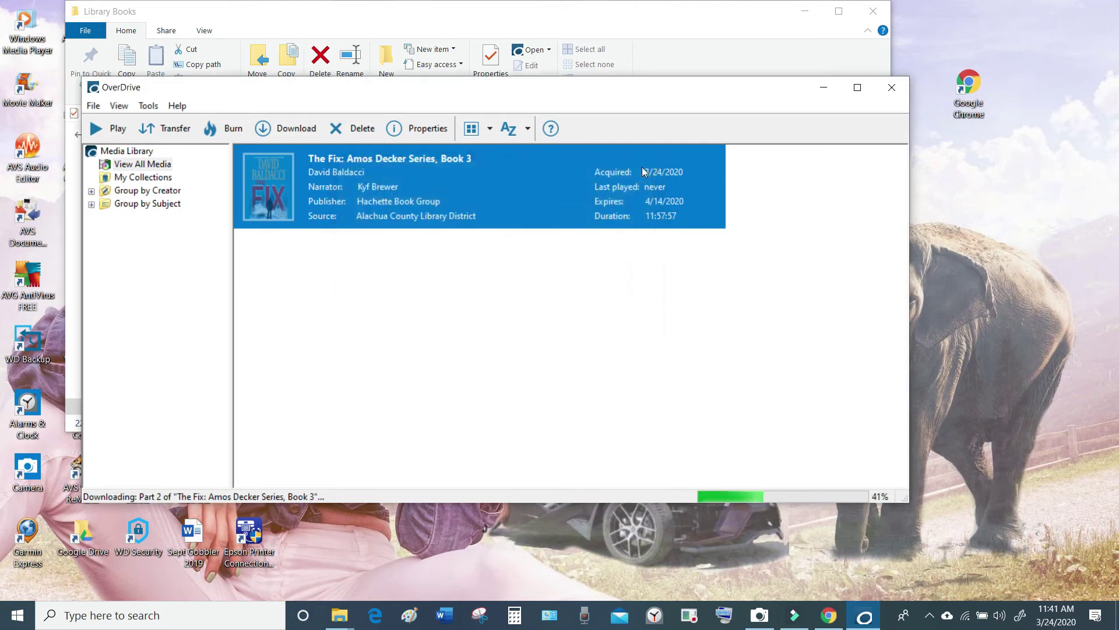
Check the download status of each part of The Fix through Part 10
{"action": "left_click", "coordinate": [289, 129]}
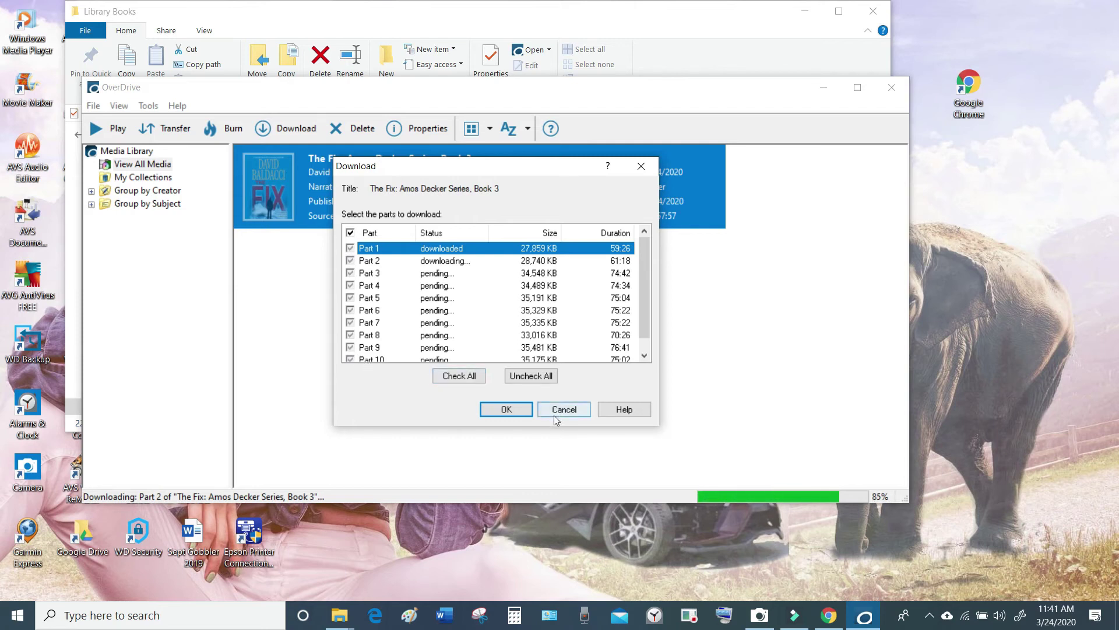
{"action": "scroll", "coordinate": [441, 308], "scroll_direction": "down", "scroll_amount": 1}
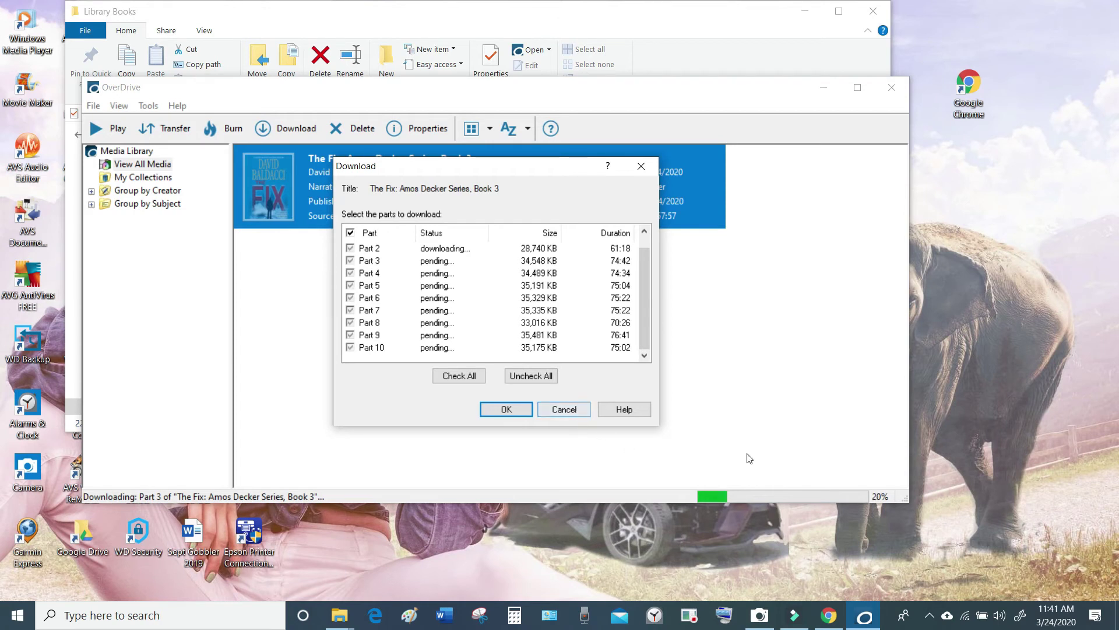
{"action": "left_click", "coordinate": [930, 616]}
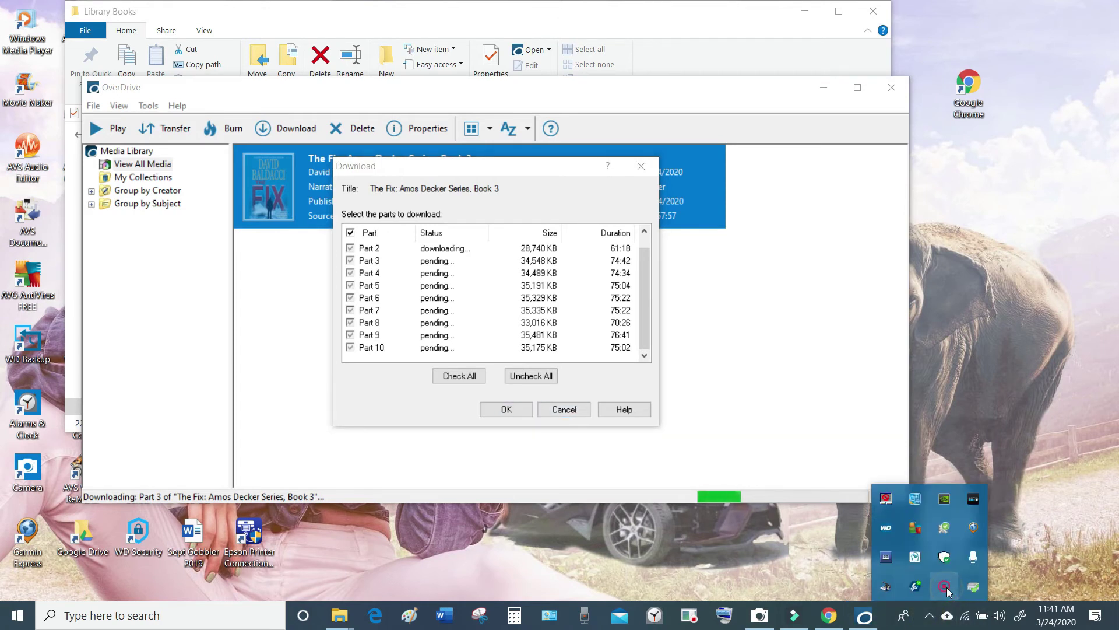
{"action": "right_click", "coordinate": [945, 588]}
{"action": "left_click", "coordinate": [950, 594]}
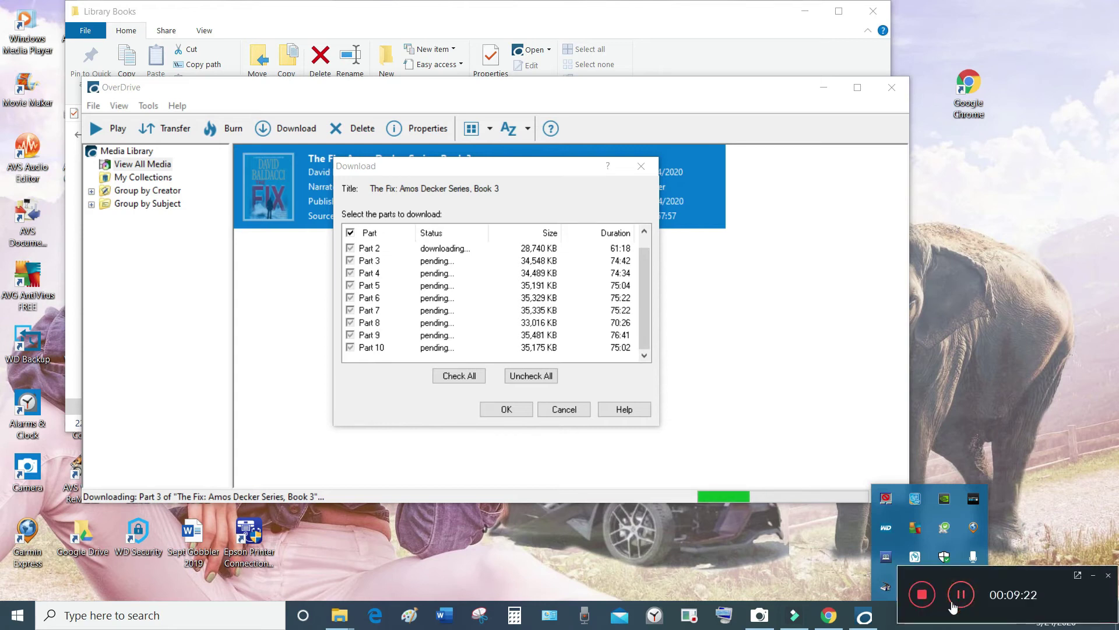
{"action": "left_click", "coordinate": [921, 595]}
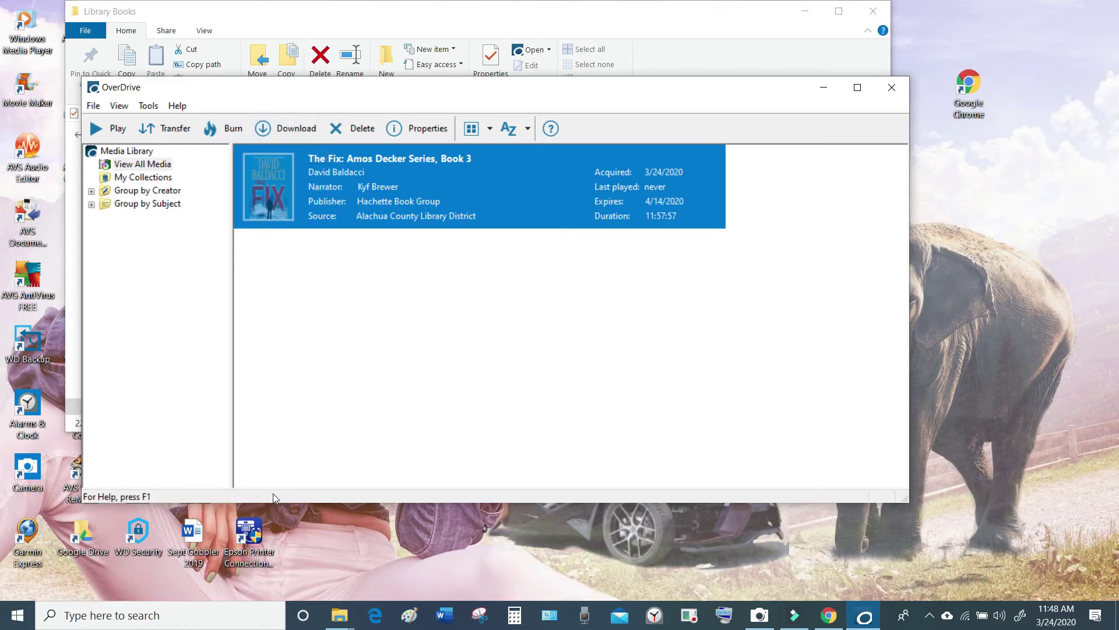
Check whether any parts of The Fix remain to download, and sample its playback and part list in the media player
{"action": "left_click", "coordinate": [307, 131]}
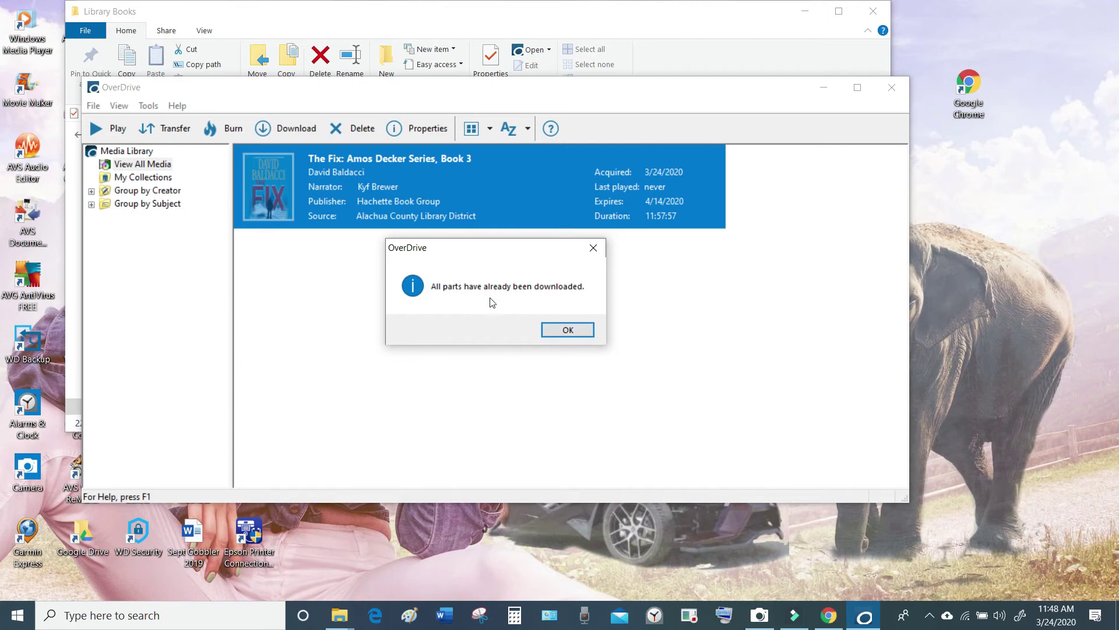
{"action": "left_click", "coordinate": [564, 331]}
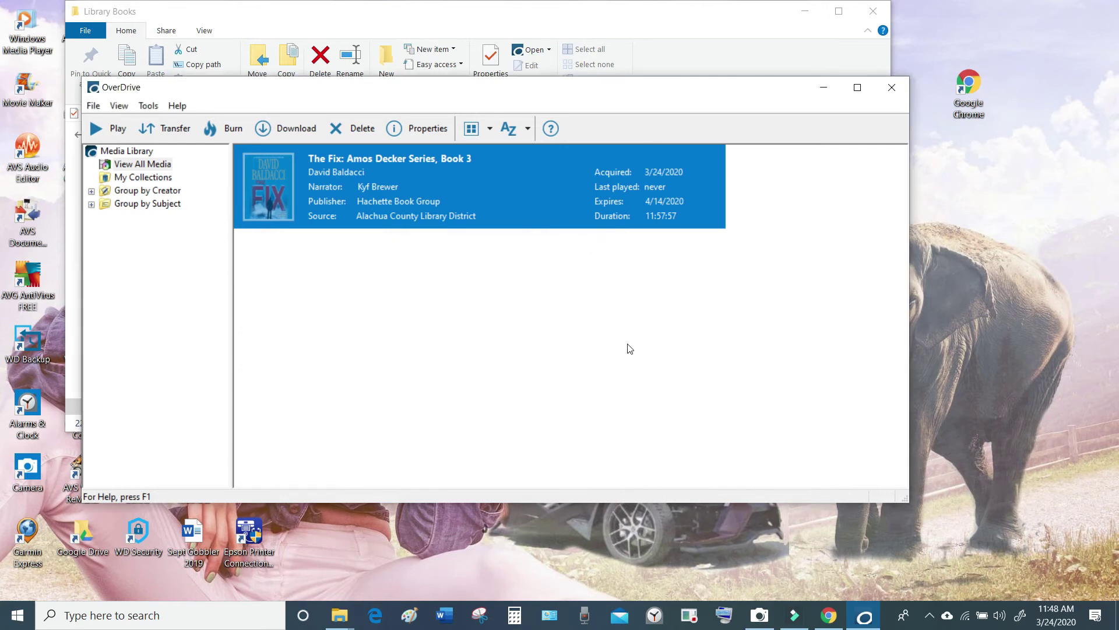
{"action": "double_click", "coordinate": [462, 192]}
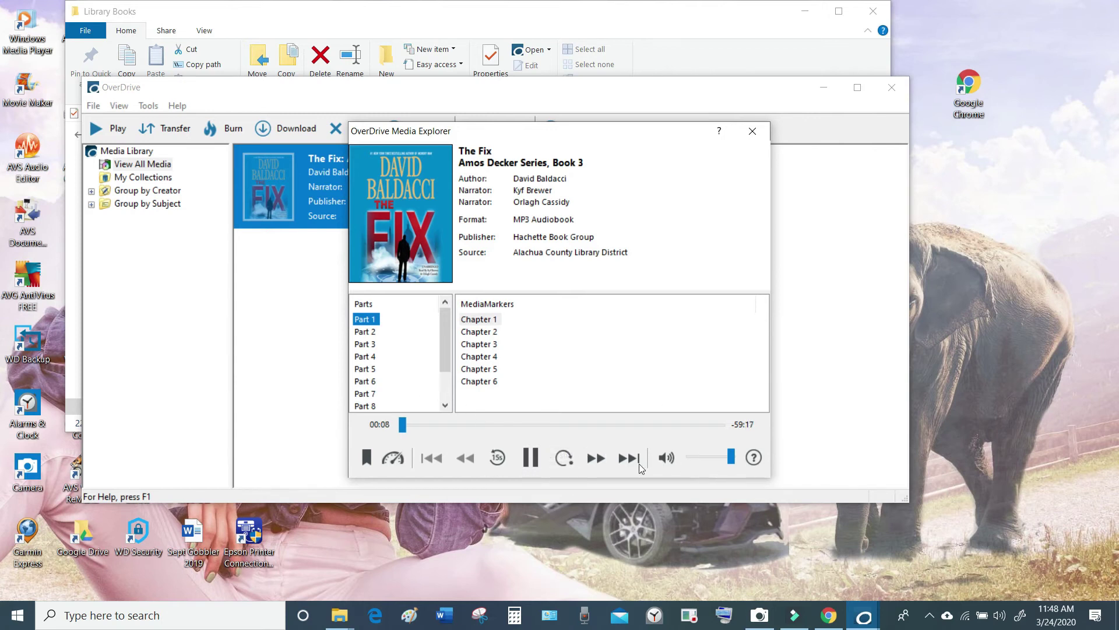
{"action": "left_click", "coordinate": [531, 459]}
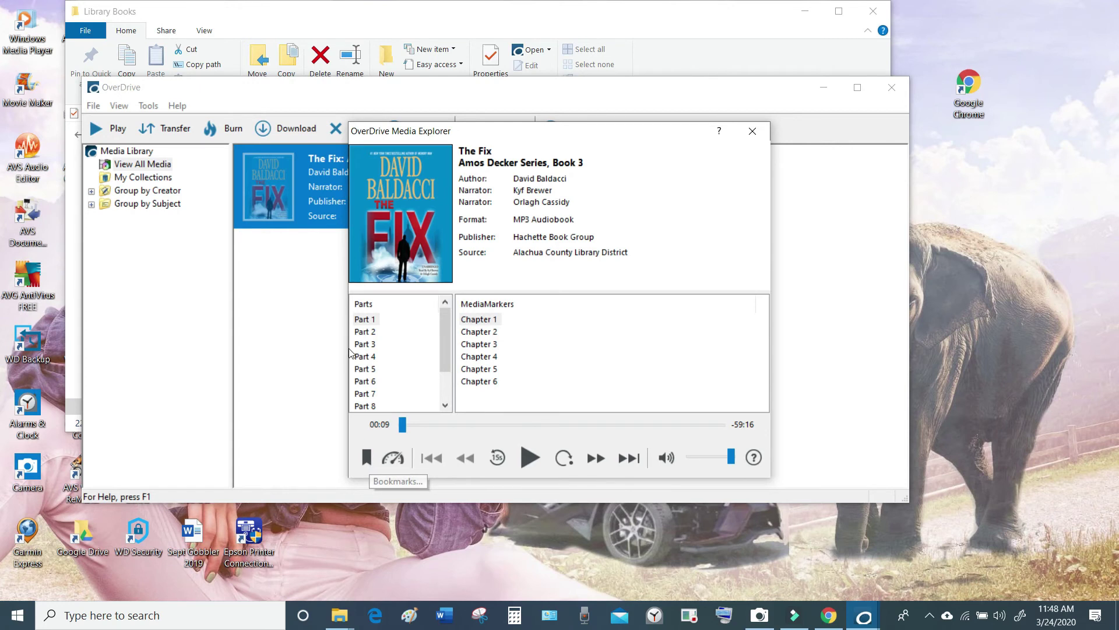
{"action": "left_click_drag", "start_coordinate": [445, 338], "coordinate": [445, 363]}
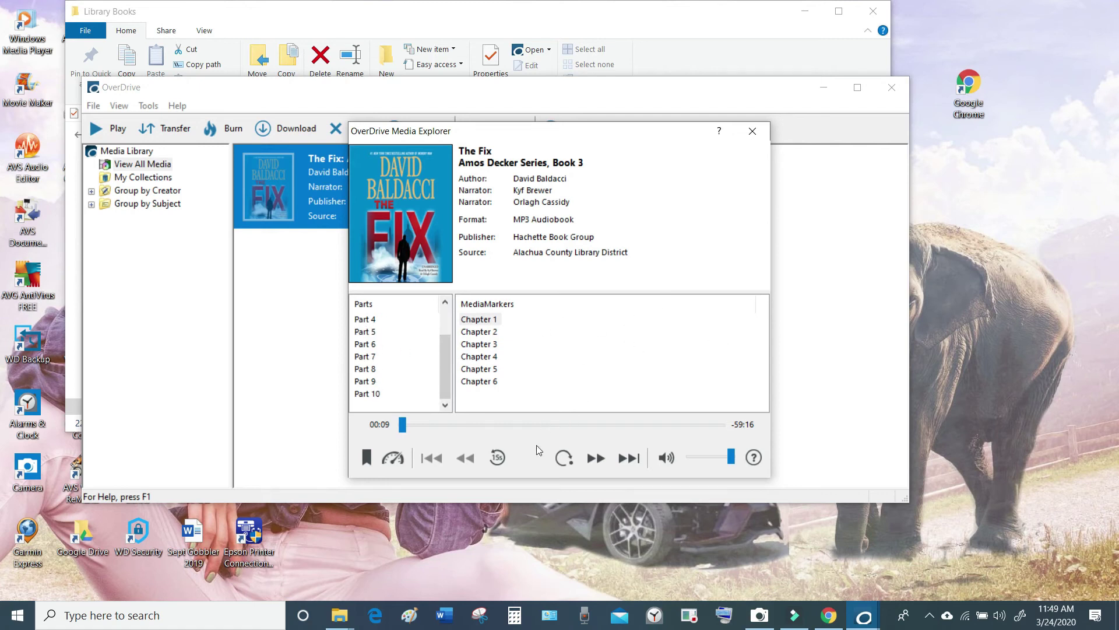
{"action": "left_click", "coordinate": [753, 132]}
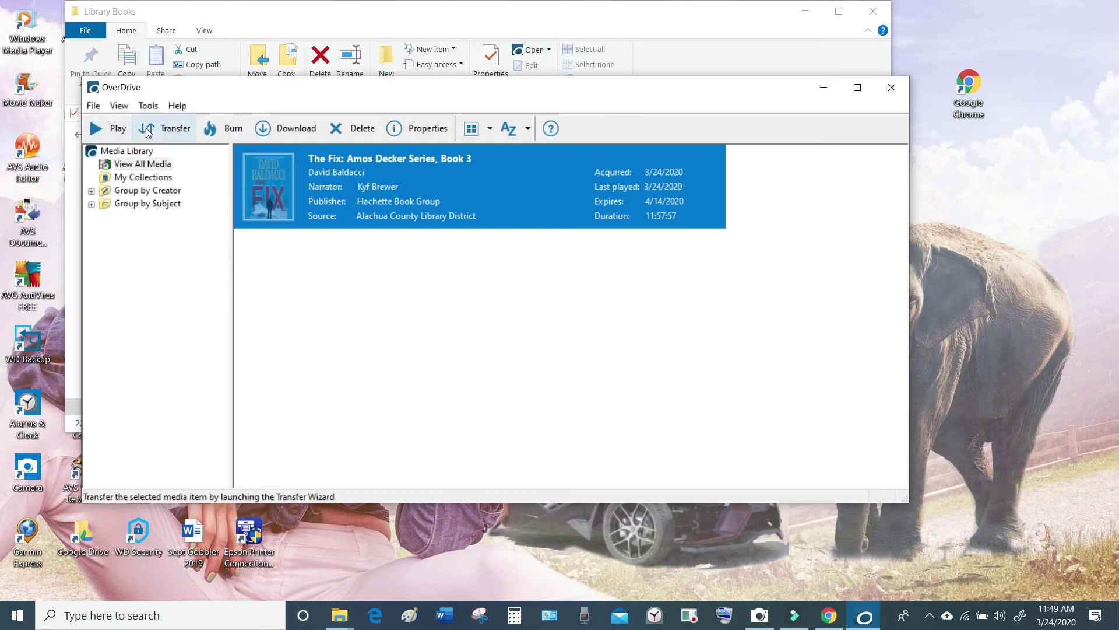
Start the Transfer Wizard for The Fix, close the interrupting blank window, and find the connected SDHC card, reviewing the parts selected for transfer
{"action": "left_click", "coordinate": [174, 130]}
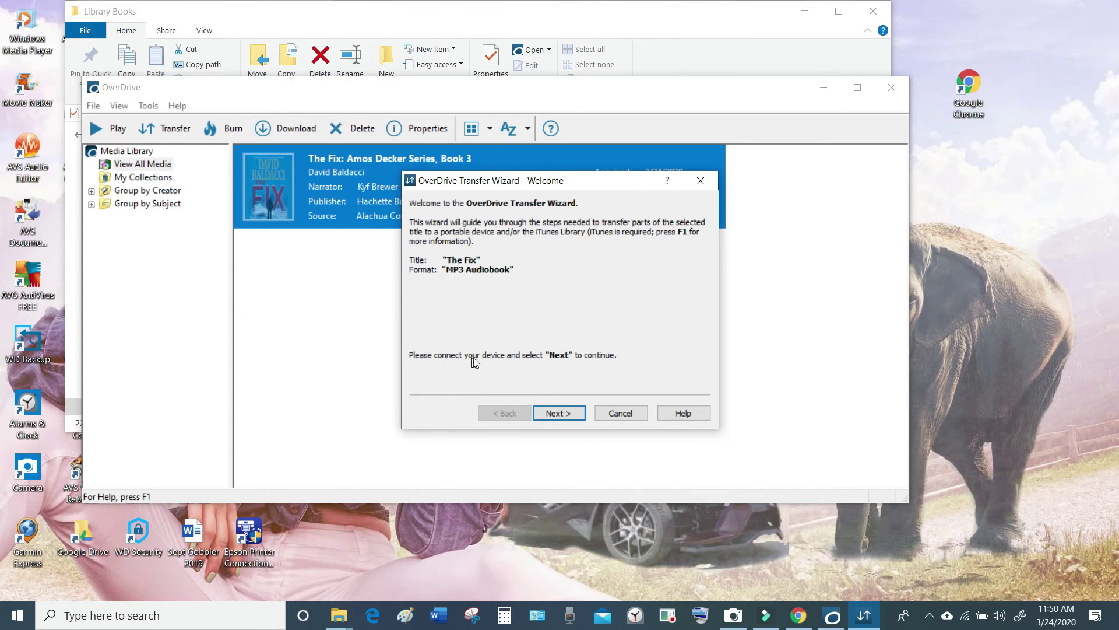
{"action": "left_click", "coordinate": [564, 414]}
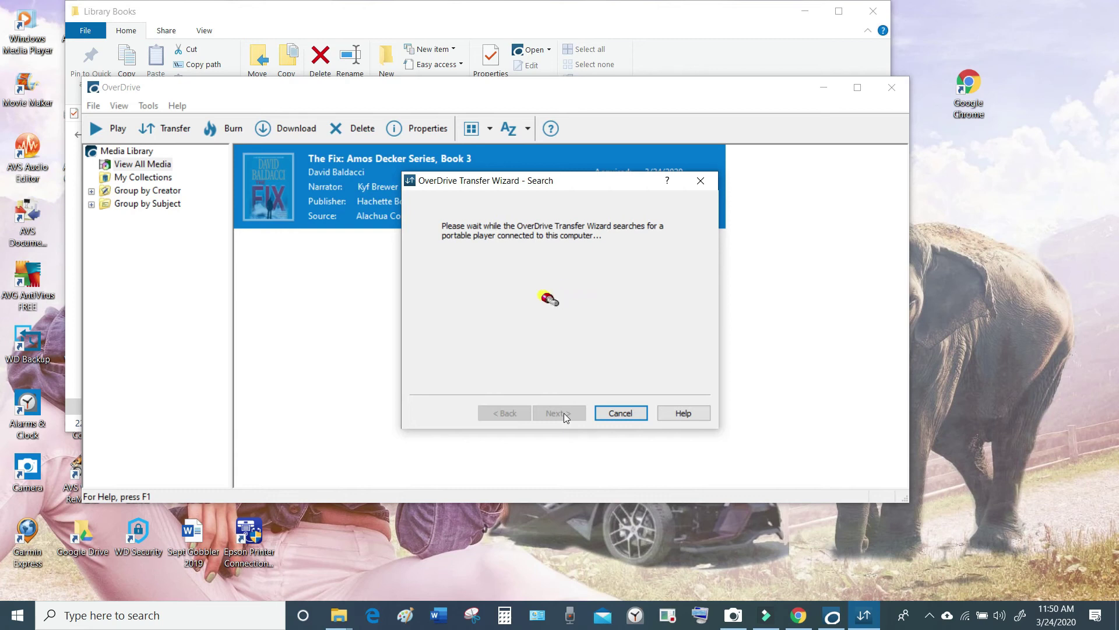
{"action": "left_click", "coordinate": [630, 412]}
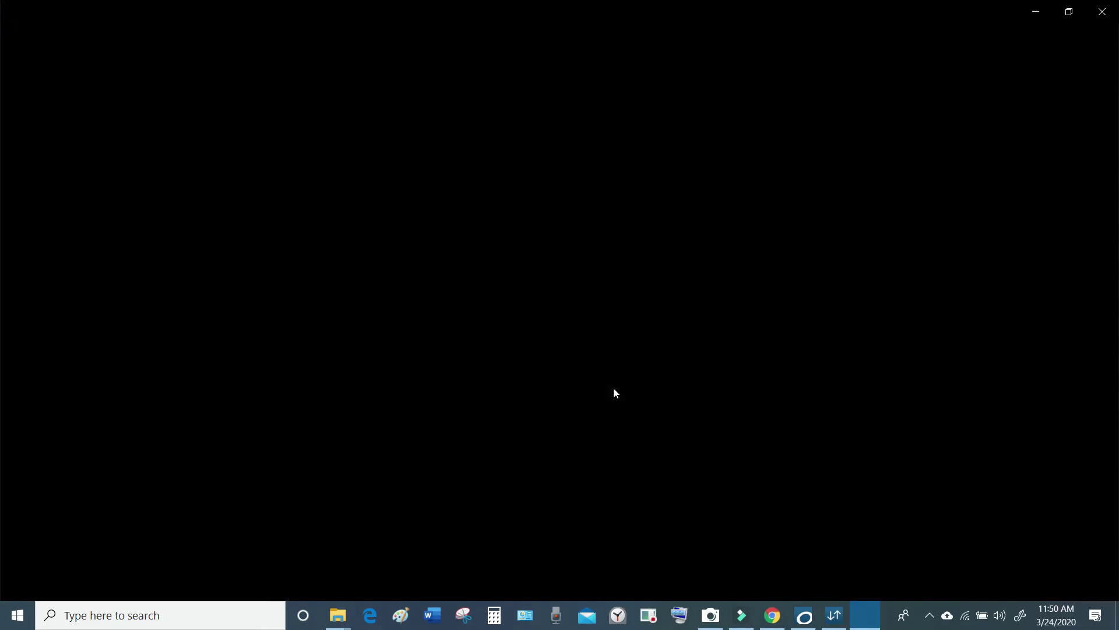
{"action": "left_click", "coordinate": [1107, 16]}
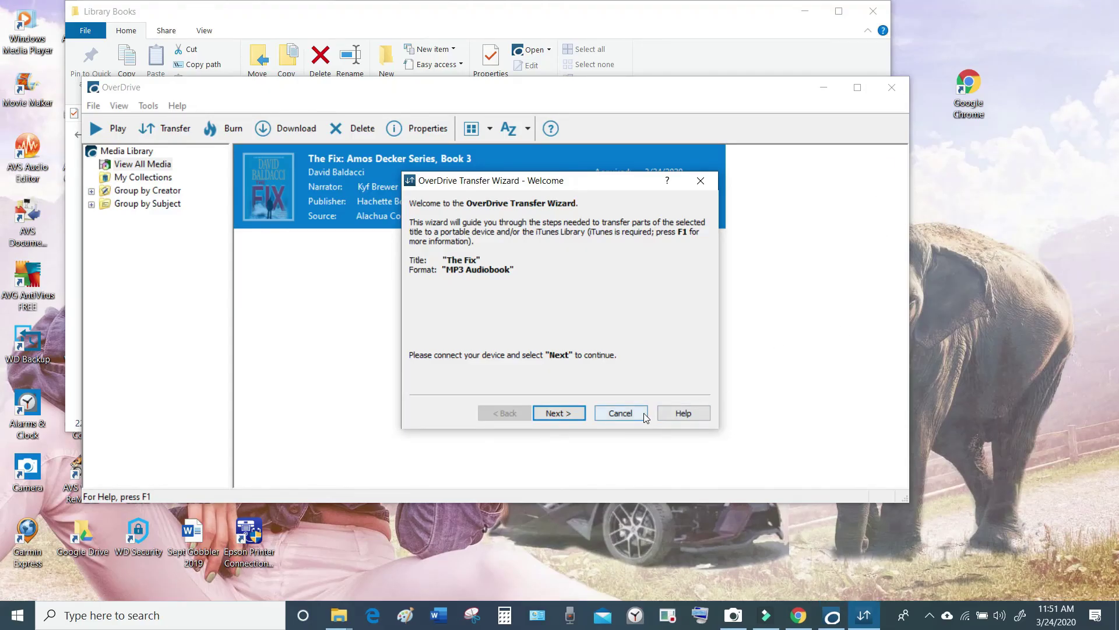
{"action": "left_click", "coordinate": [558, 412]}
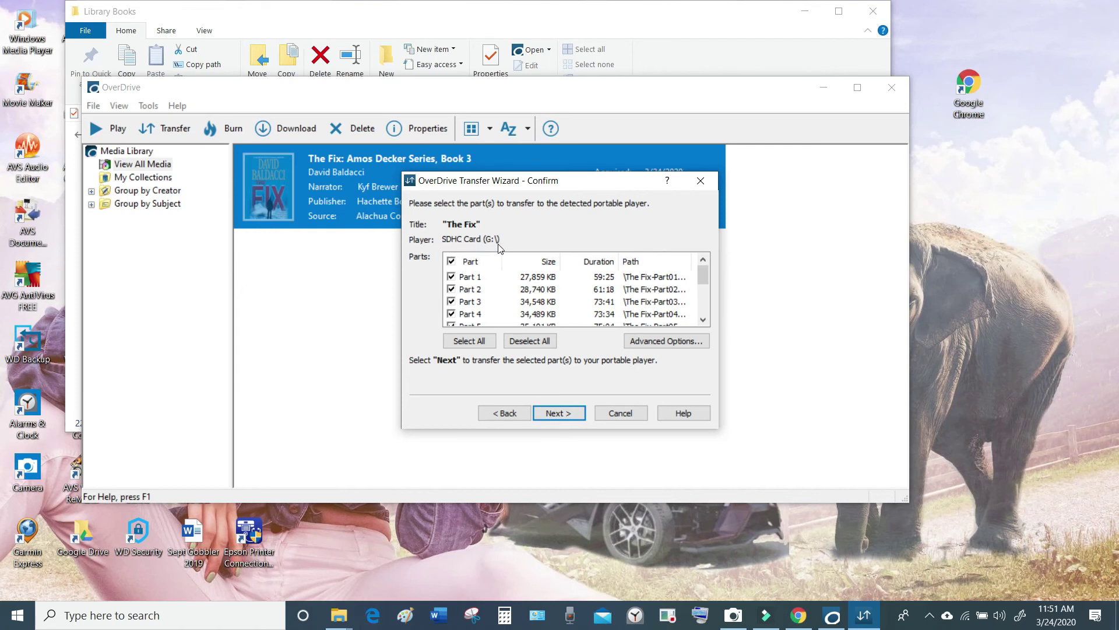
{"action": "left_click_drag", "start_coordinate": [705, 279], "coordinate": [701, 306]}
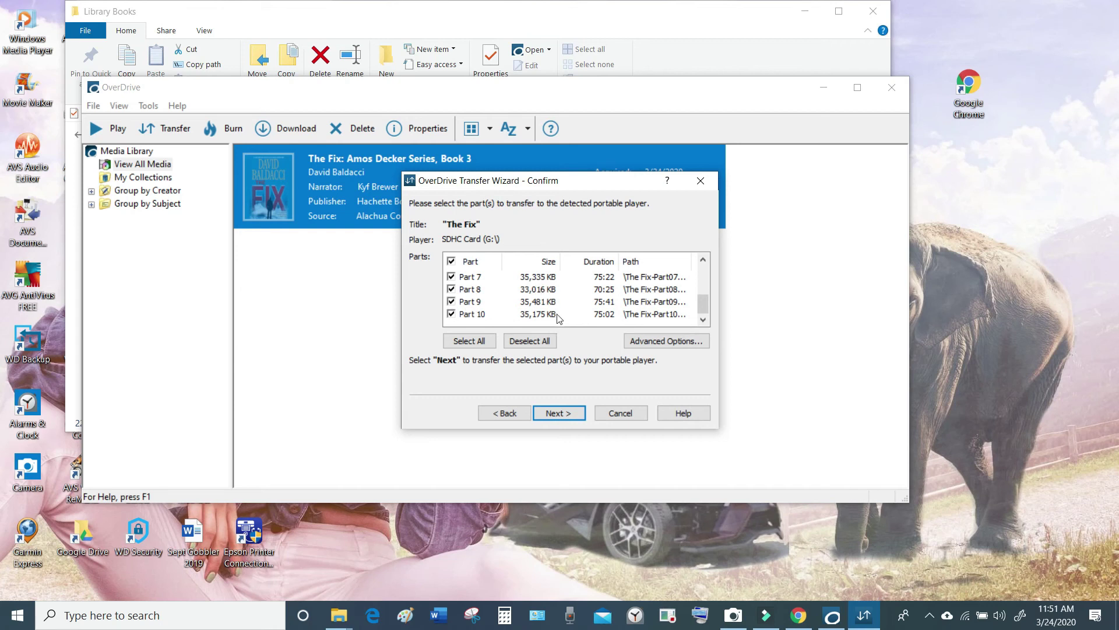
Set the player folder for the transfer to my_music on the SDHC card, keeping The Fix as the base file name
{"action": "left_click", "coordinate": [664, 341]}
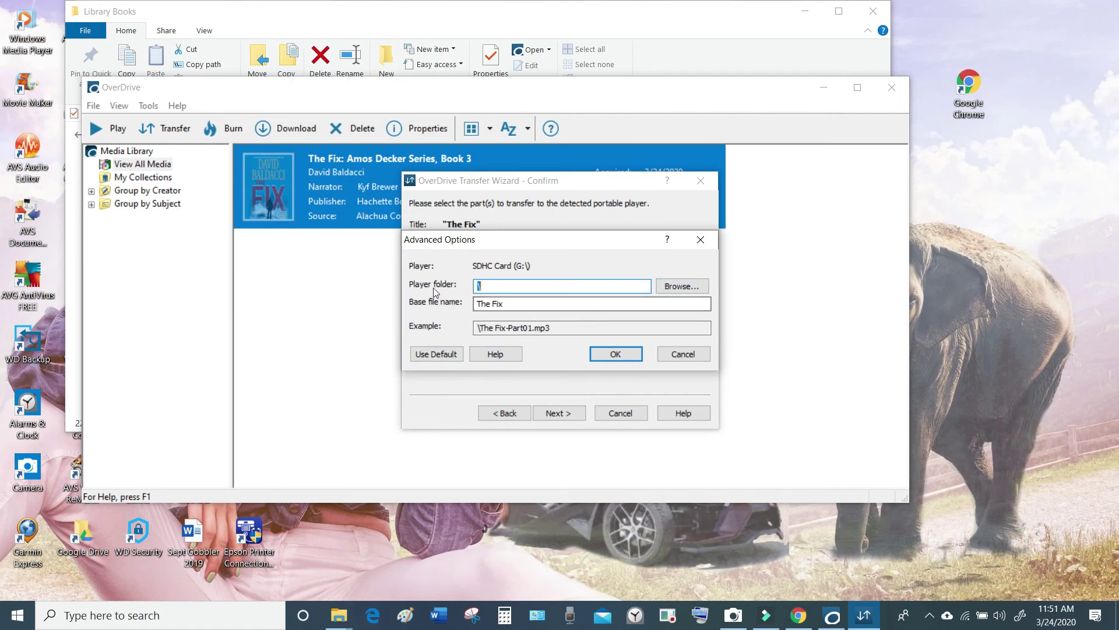
{"action": "left_click", "coordinate": [674, 285]}
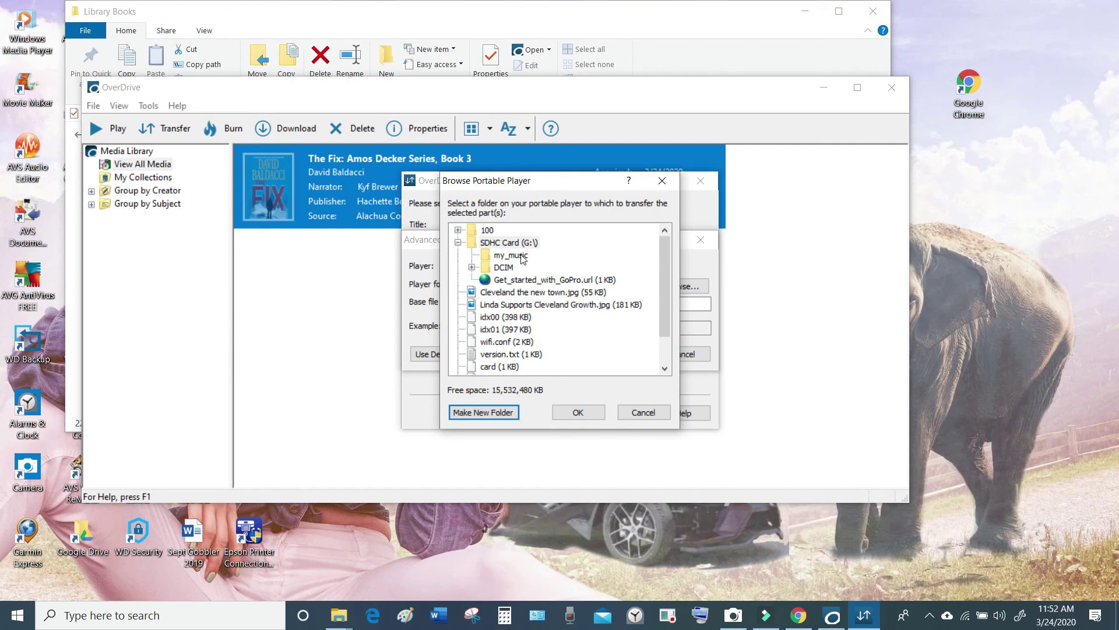
{"action": "scroll", "coordinate": [665, 308], "scroll_direction": "down", "scroll_amount": 1}
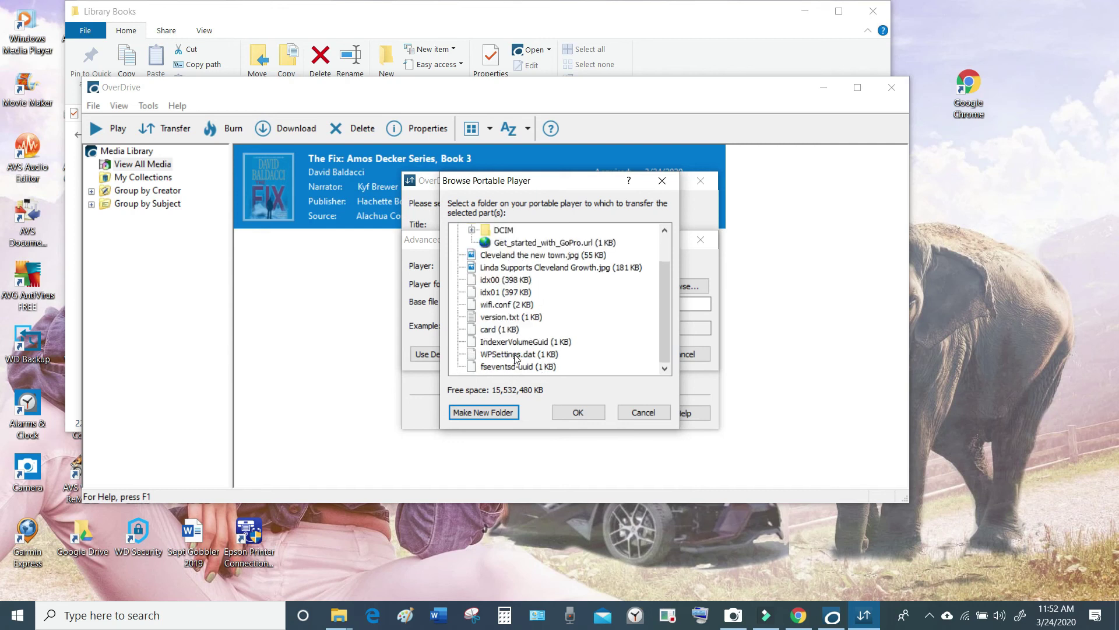
{"action": "scroll", "coordinate": [666, 313], "scroll_direction": "up", "scroll_amount": 1}
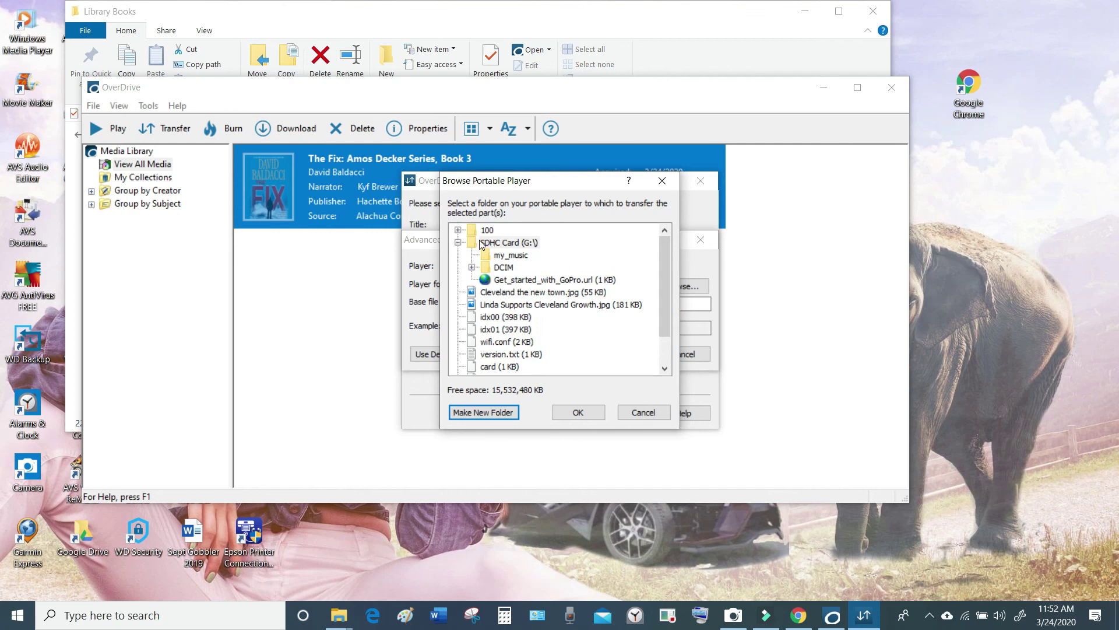
{"action": "left_click", "coordinate": [515, 260]}
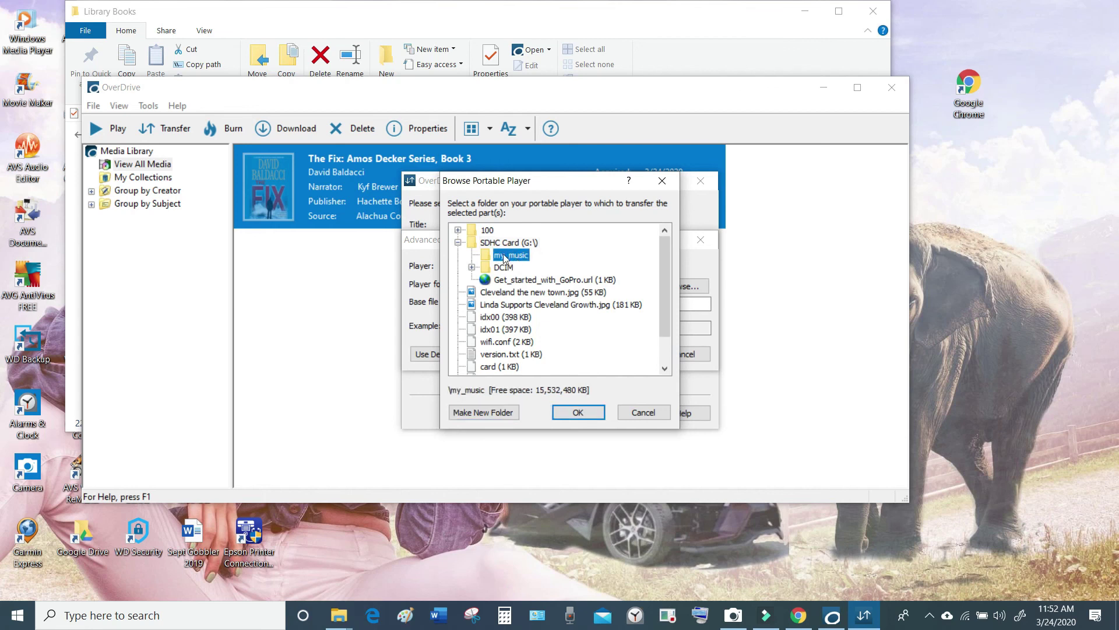
{"action": "left_click", "coordinate": [583, 412]}
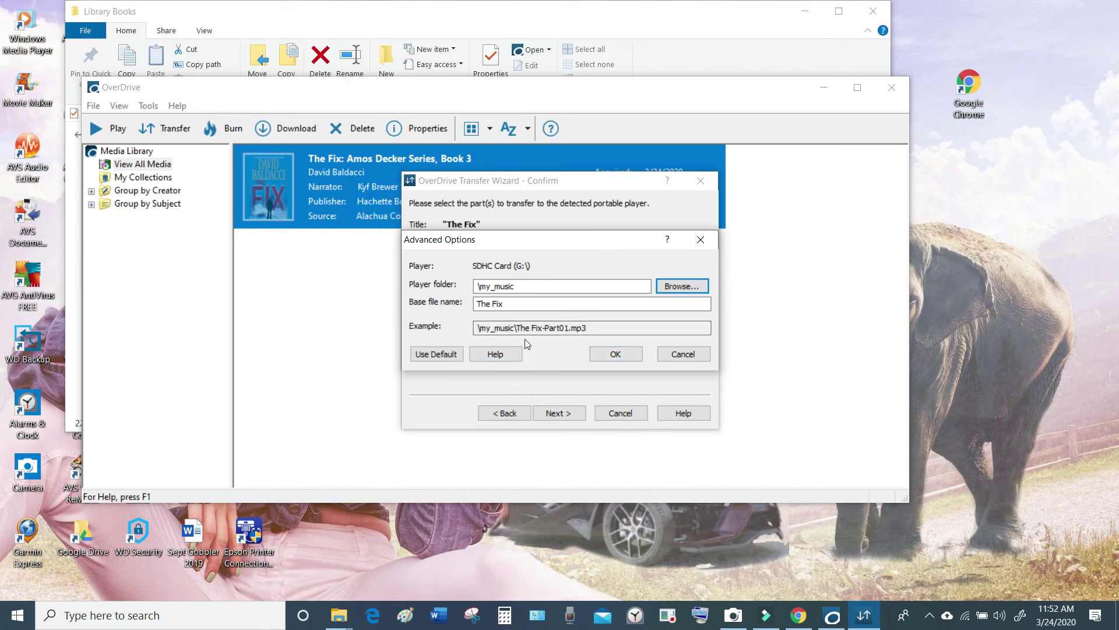
{"action": "left_click", "coordinate": [627, 353]}
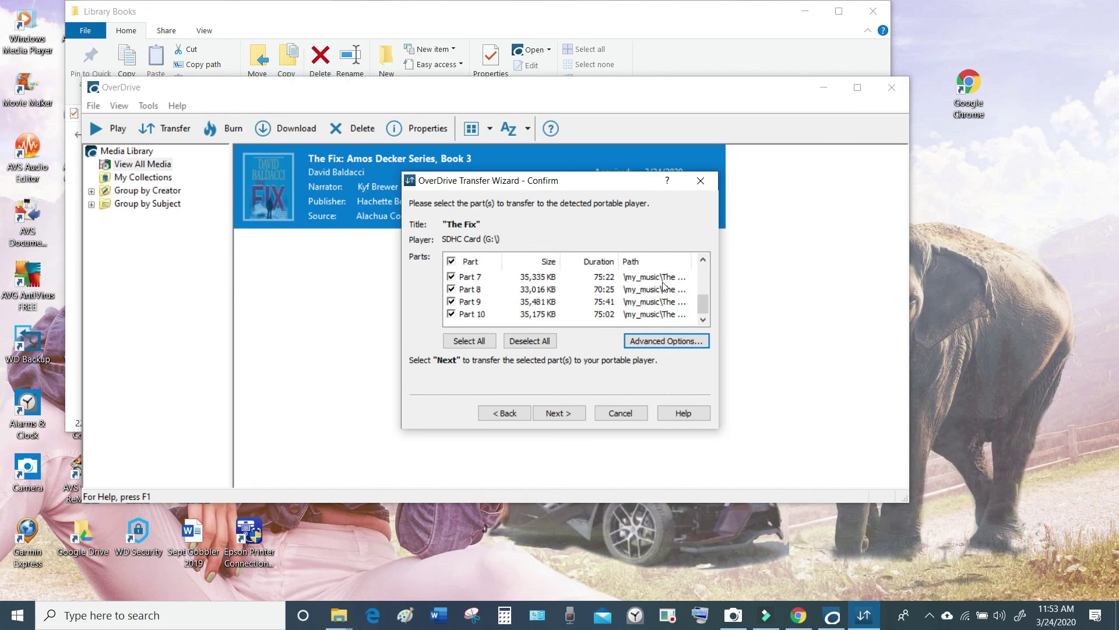
Transfer the selected parts of The Fix to the SDHC card, finish the wizard and close OverDrive
{"action": "left_click", "coordinate": [558, 413]}
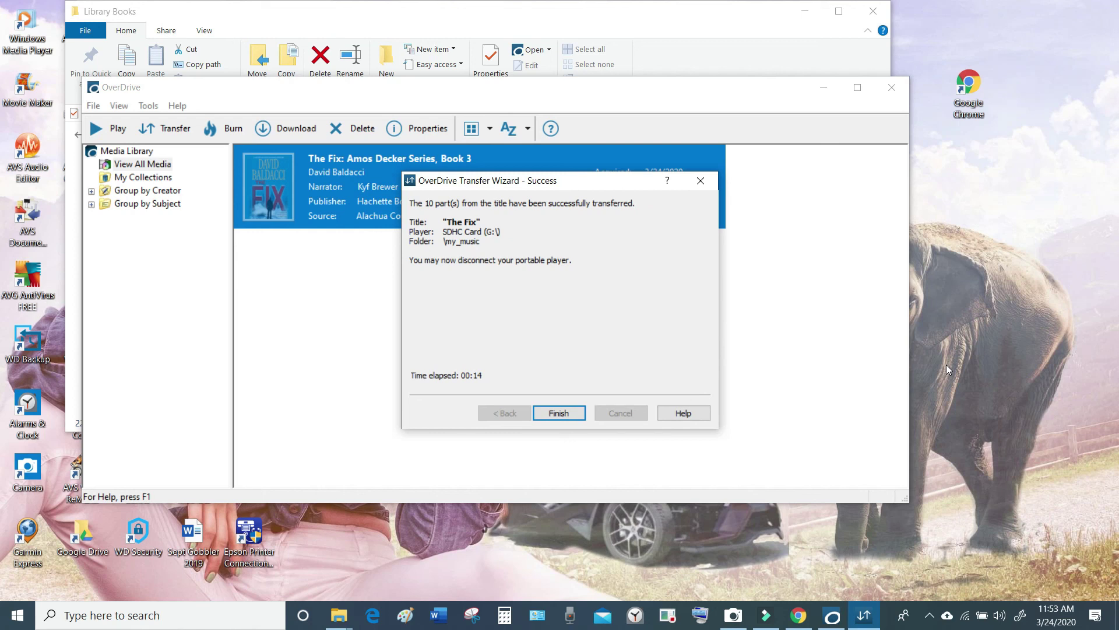
{"action": "left_click", "coordinate": [568, 414]}
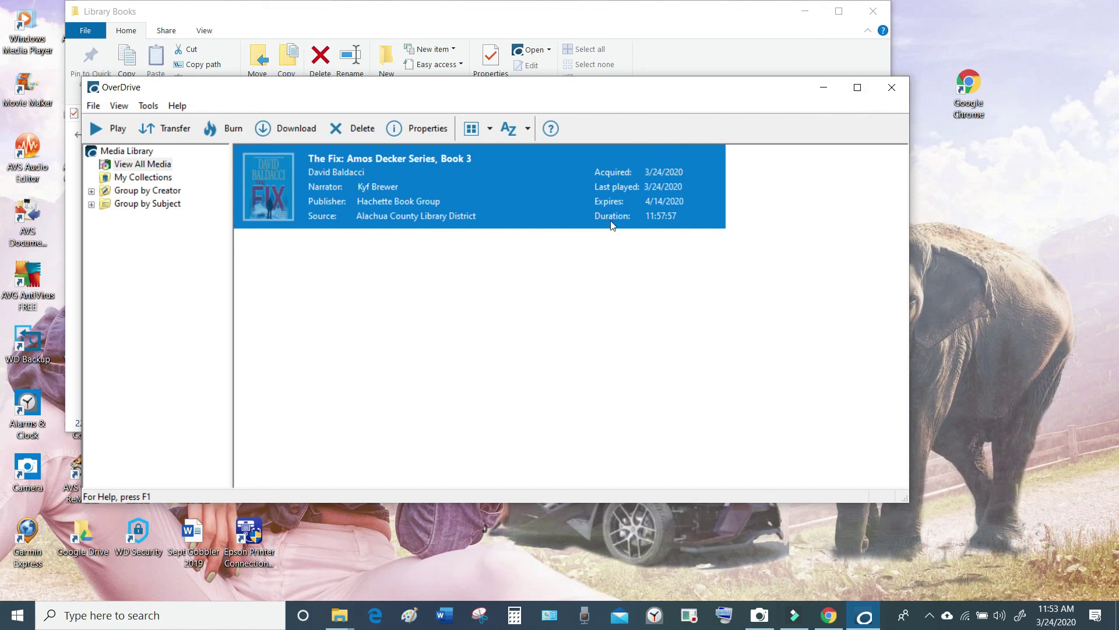
{"action": "left_click", "coordinate": [892, 87]}
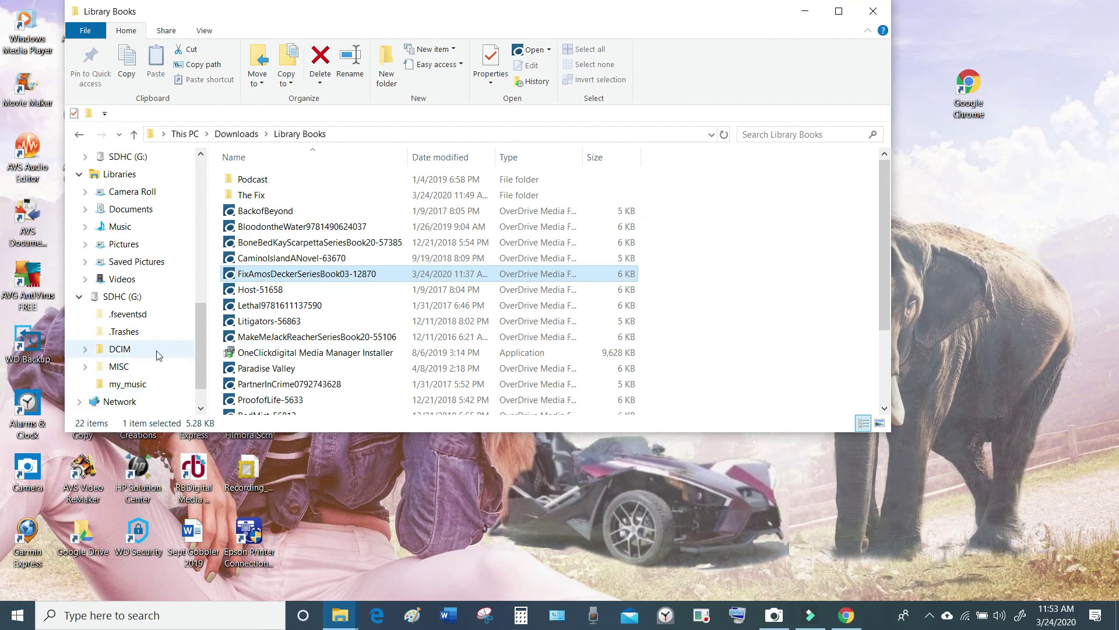
In File Explorer, check the transferred parts of The Fix in the my_music folder on SDHC (G:), and close the window
{"action": "scroll", "coordinate": [156, 345], "scroll_direction": "down", "scroll_amount": 1}
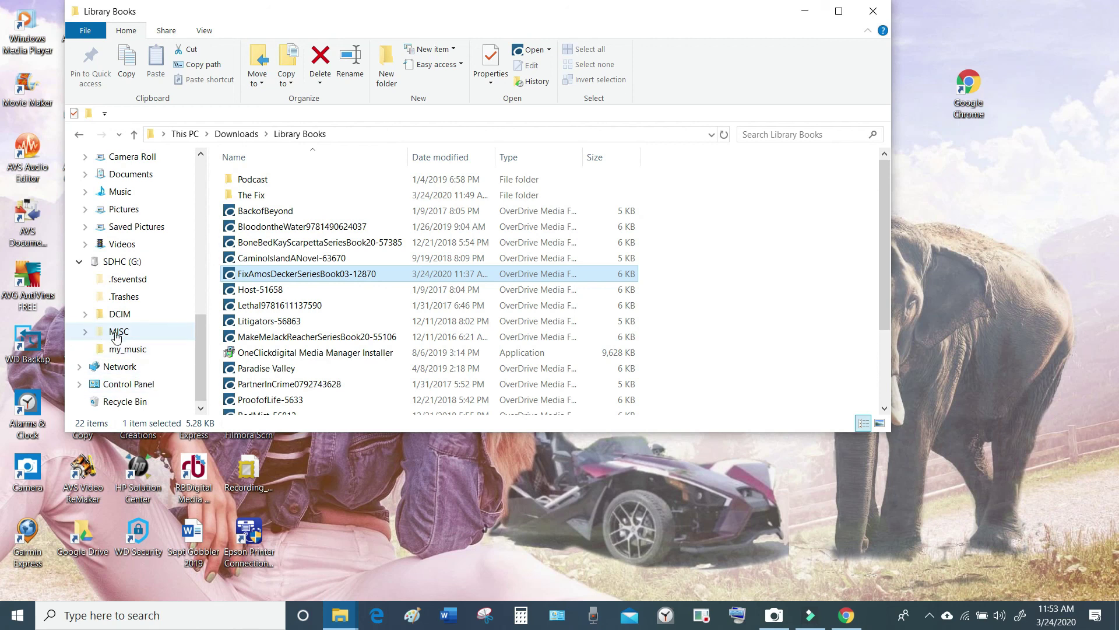
{"action": "left_click", "coordinate": [128, 349]}
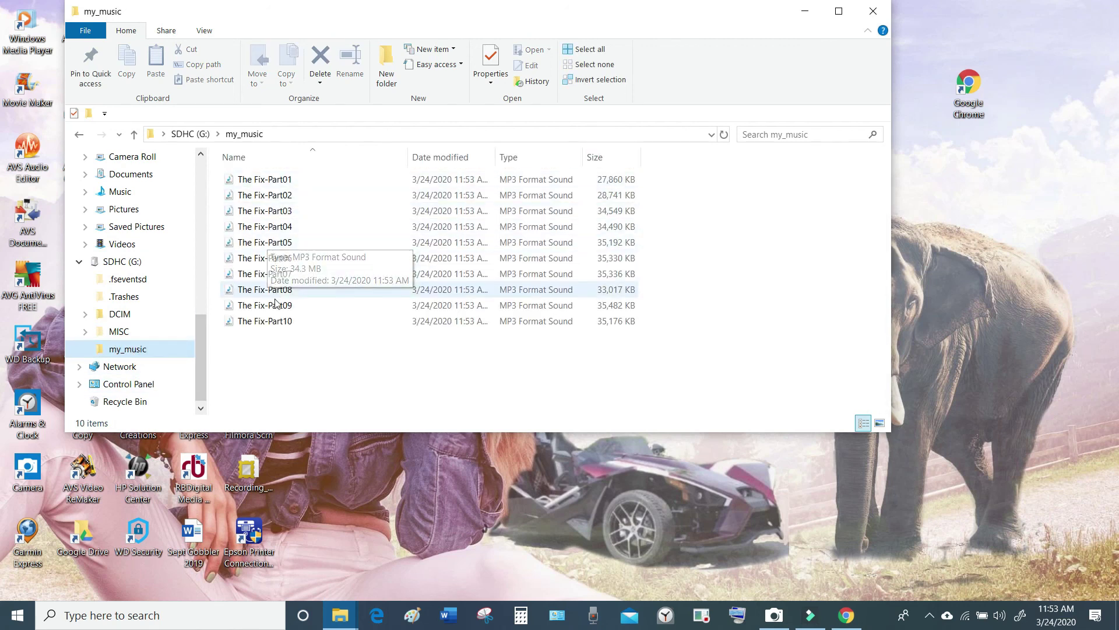
{"action": "left_click", "coordinate": [874, 12]}
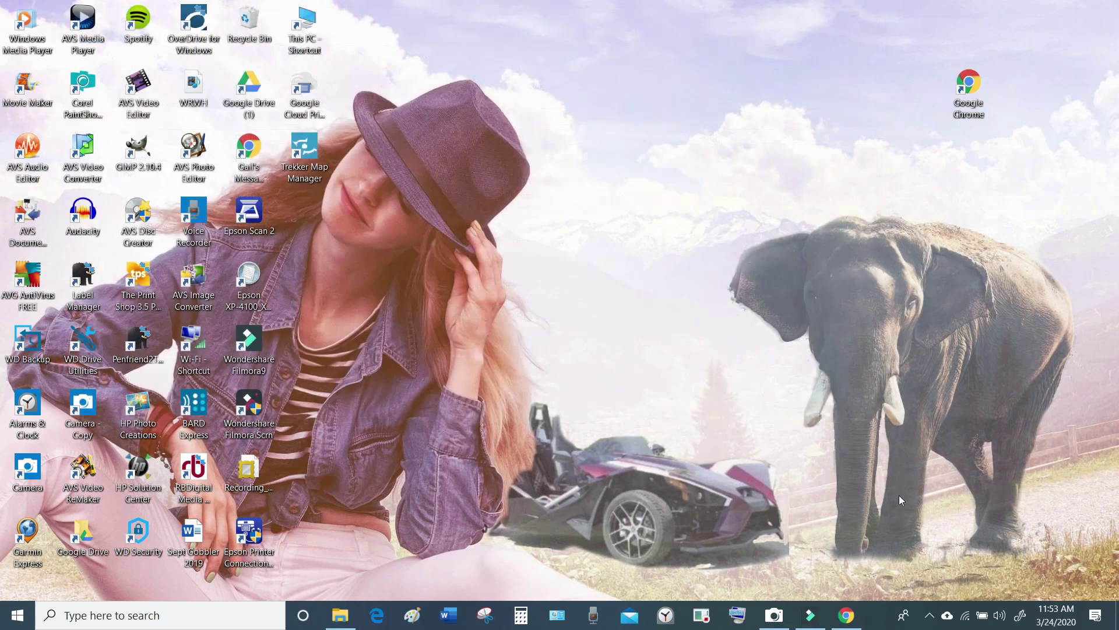